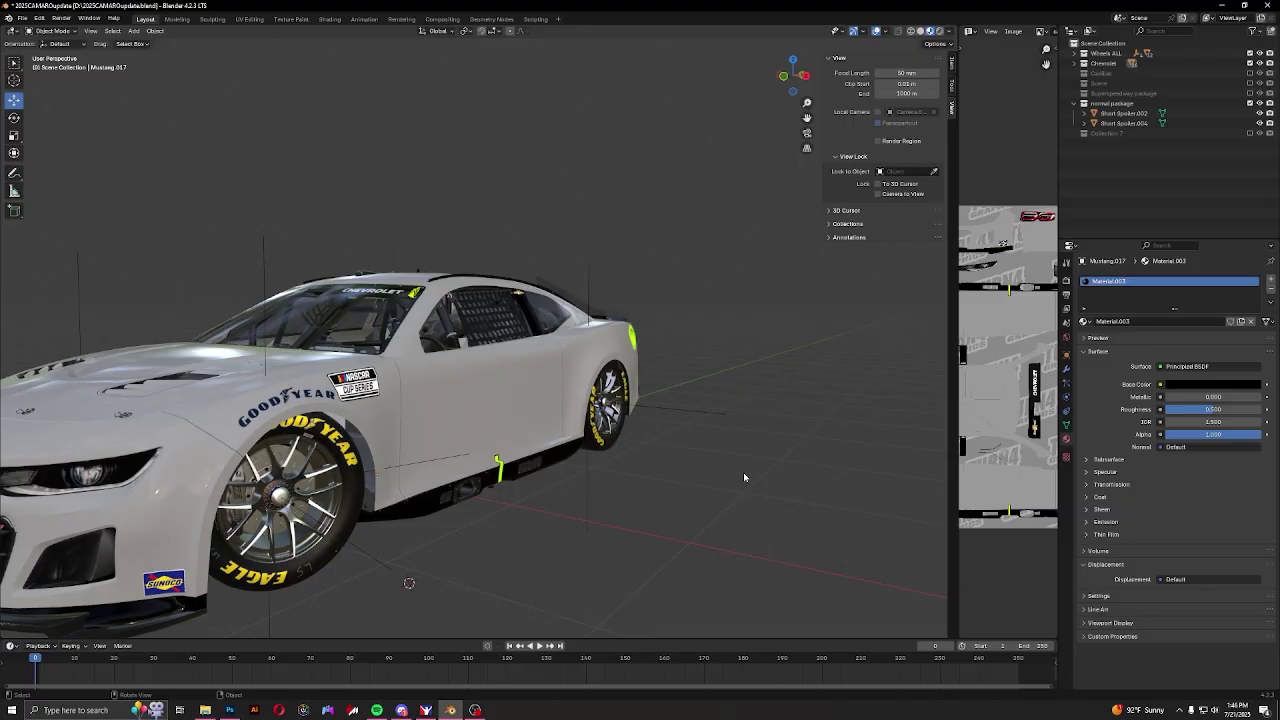
Select the window net on the car's side and examine how it fits in the window opening
scroll(743, 477, "down", 5)
middle_click_drag(600, 470, 505, 508)
scroll(610, 430, "up", 3)
left_click(613, 429)
scroll(657, 400, "up", 3)
middle_click_drag(620, 429, 532, 401)
scroll(657, 400, "down", 3)
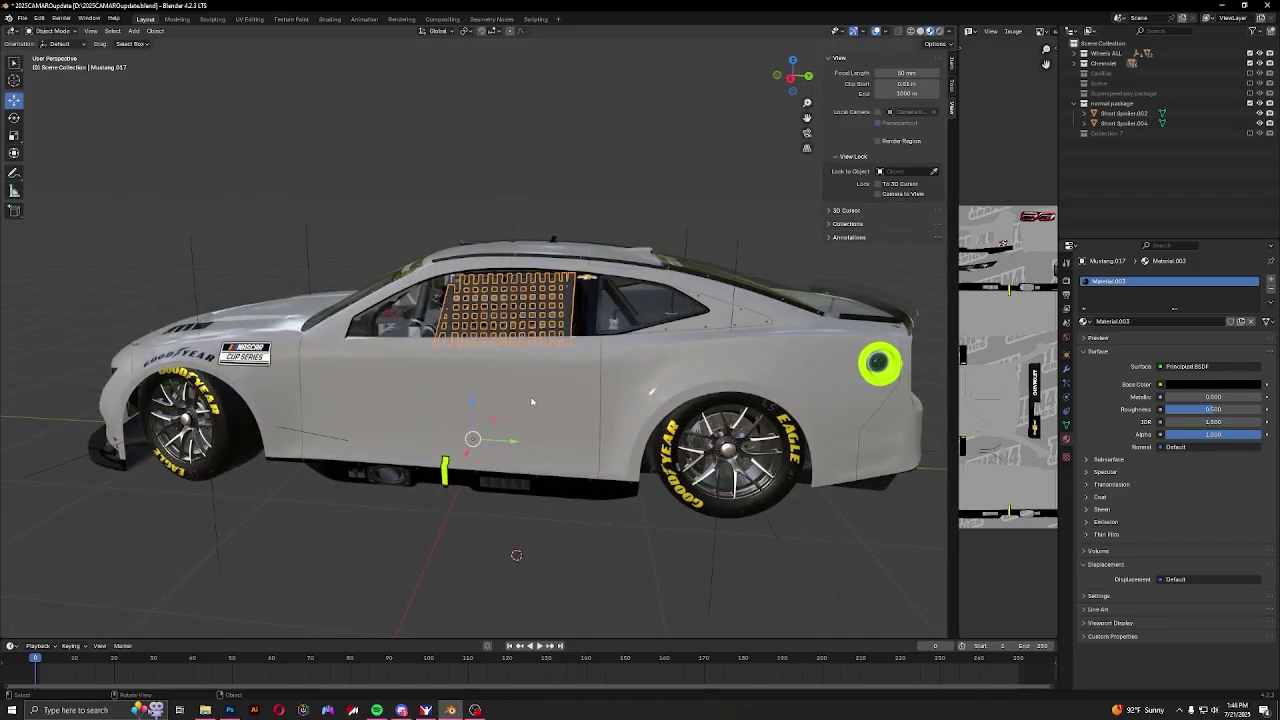
scroll(532, 401, "up", 6)
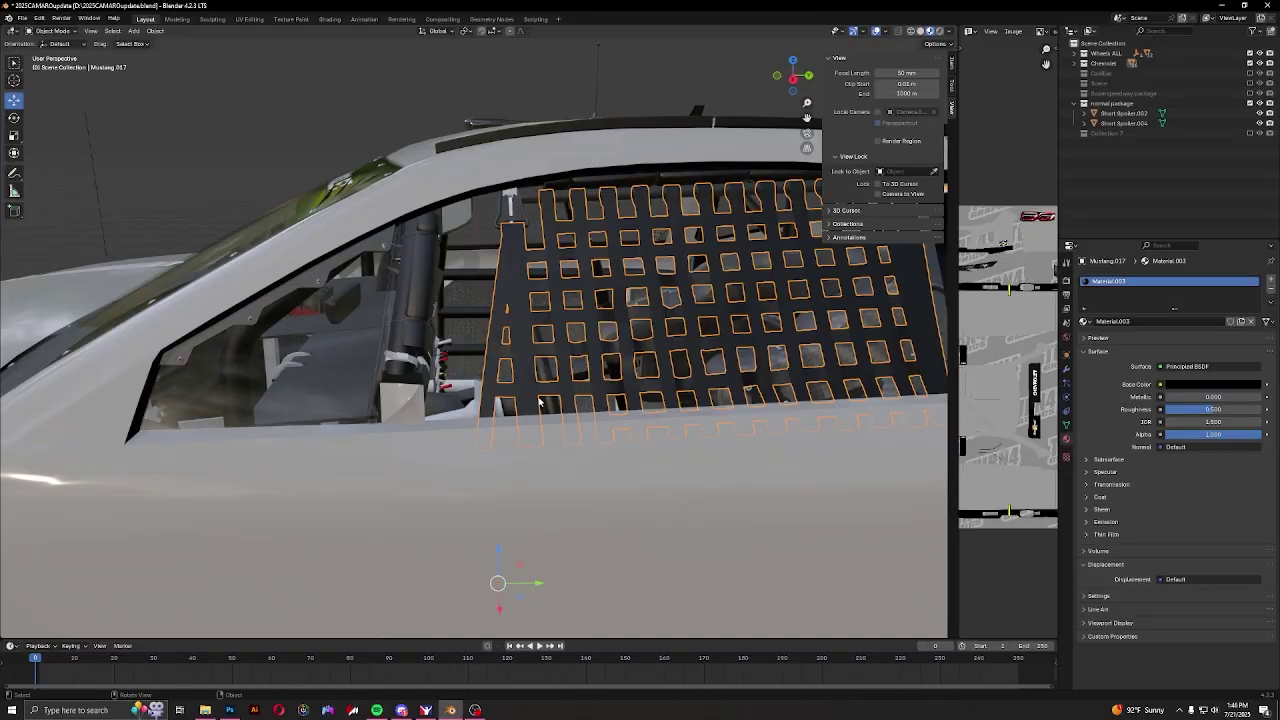
scroll(575, 349, "down", 5)
Separate the small bracket-shaped piece inside the side window area from the cockpit mesh
middle_click_drag(575, 349, 538, 394)
scroll(520, 430, "up", 2)
scroll(507, 450, "up", 2)
scroll(512, 428, "down", 2)
scroll(397, 418, "up", 5)
left_click(493, 339)
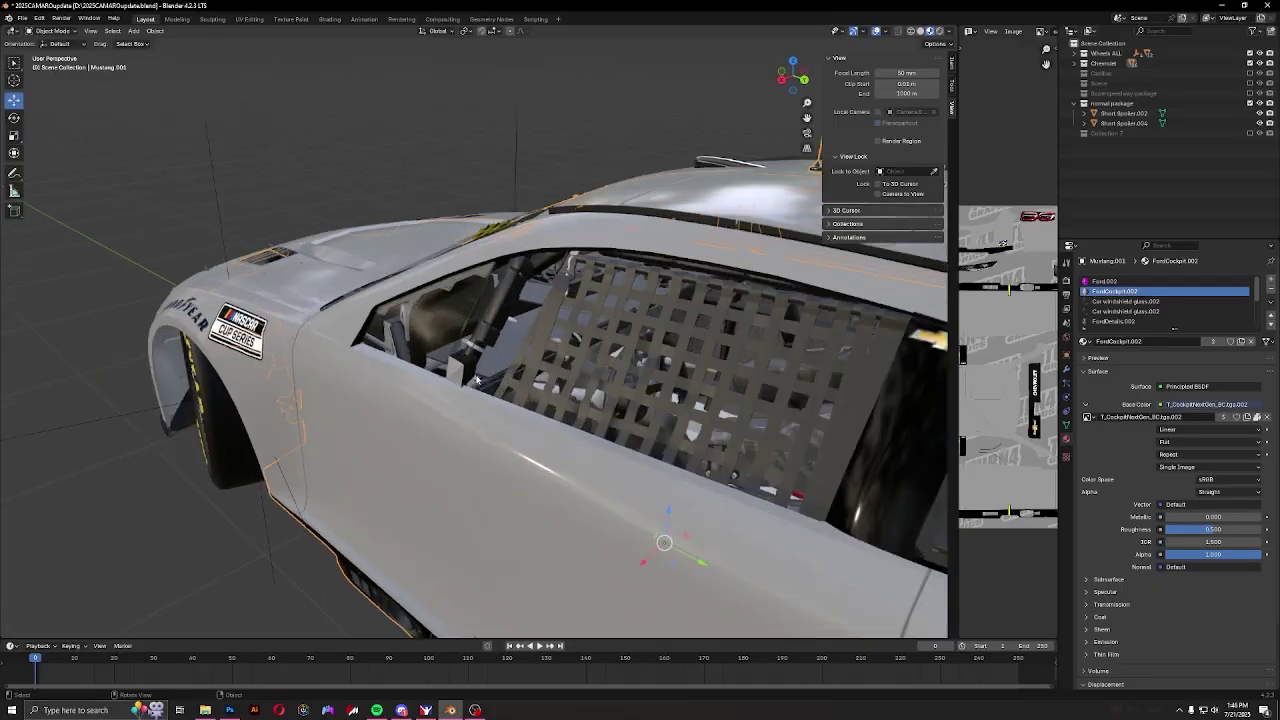
scroll(477, 379, "up", 5)
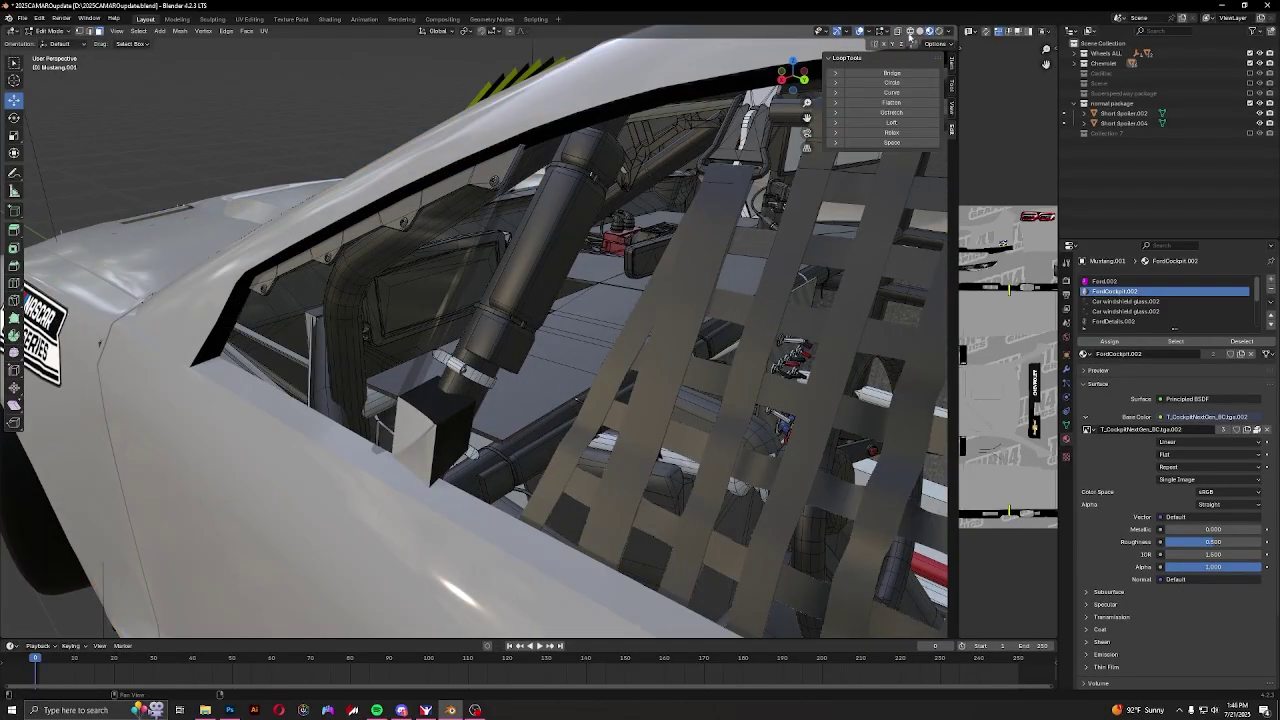
key("Tab")
middle_click_drag(477, 375, 557, 348)
left_click_drag(512, 252, 620, 350)
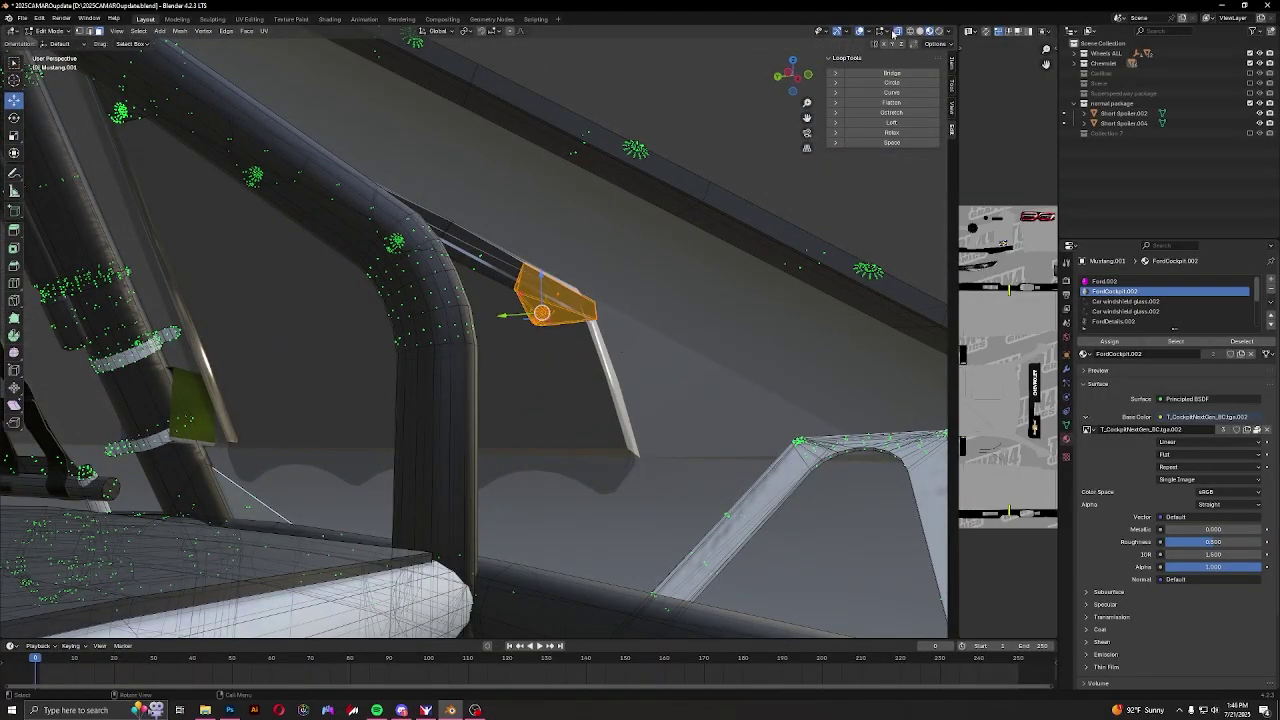
right_click(567, 302)
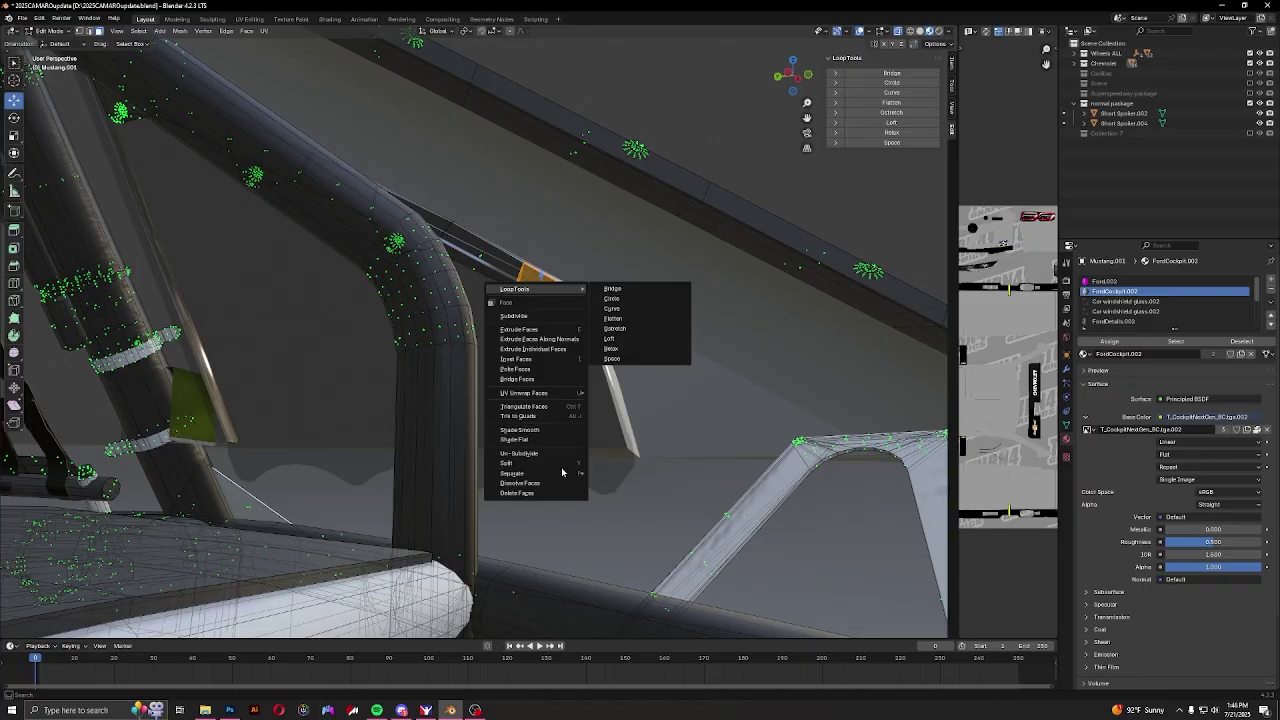
mouse_move(562, 472)
left_click(616, 479)
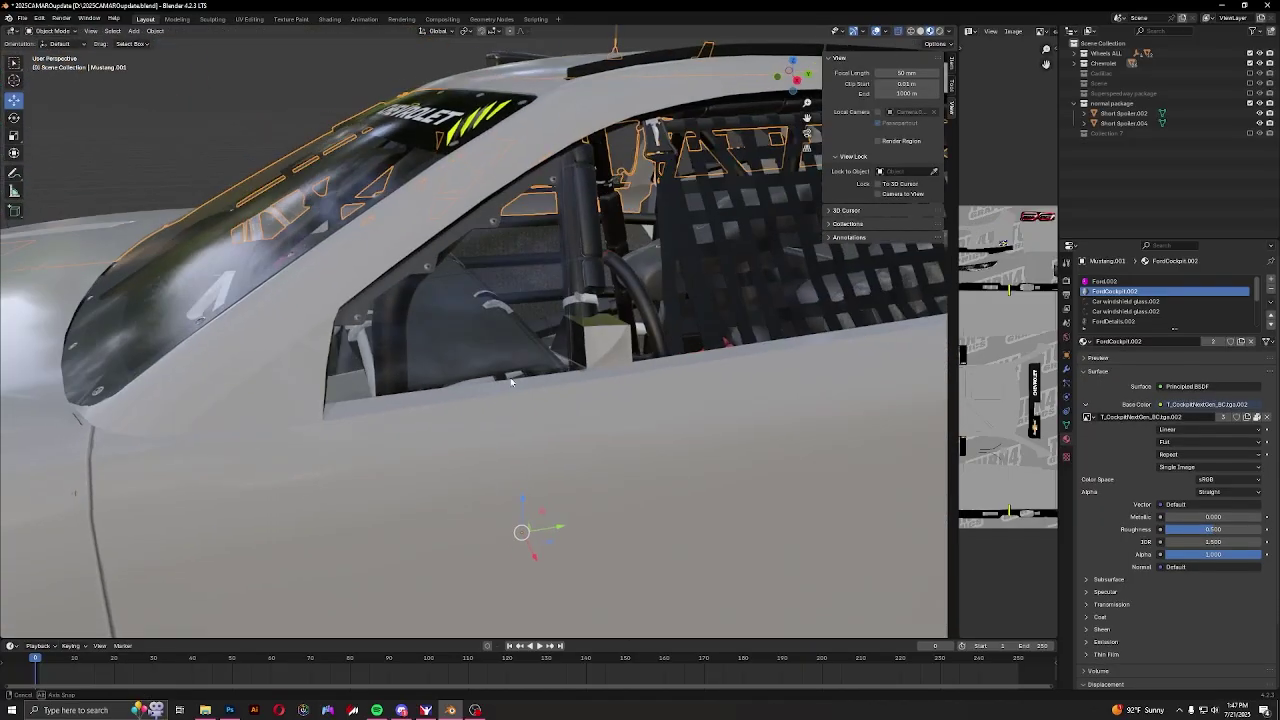
Link the car body's materials to the window net
middle_click_drag(511, 381, 621, 329)
left_click(645, 316)
scroll(683, 383, "down", 2)
scroll(332, 375, "down", 3)
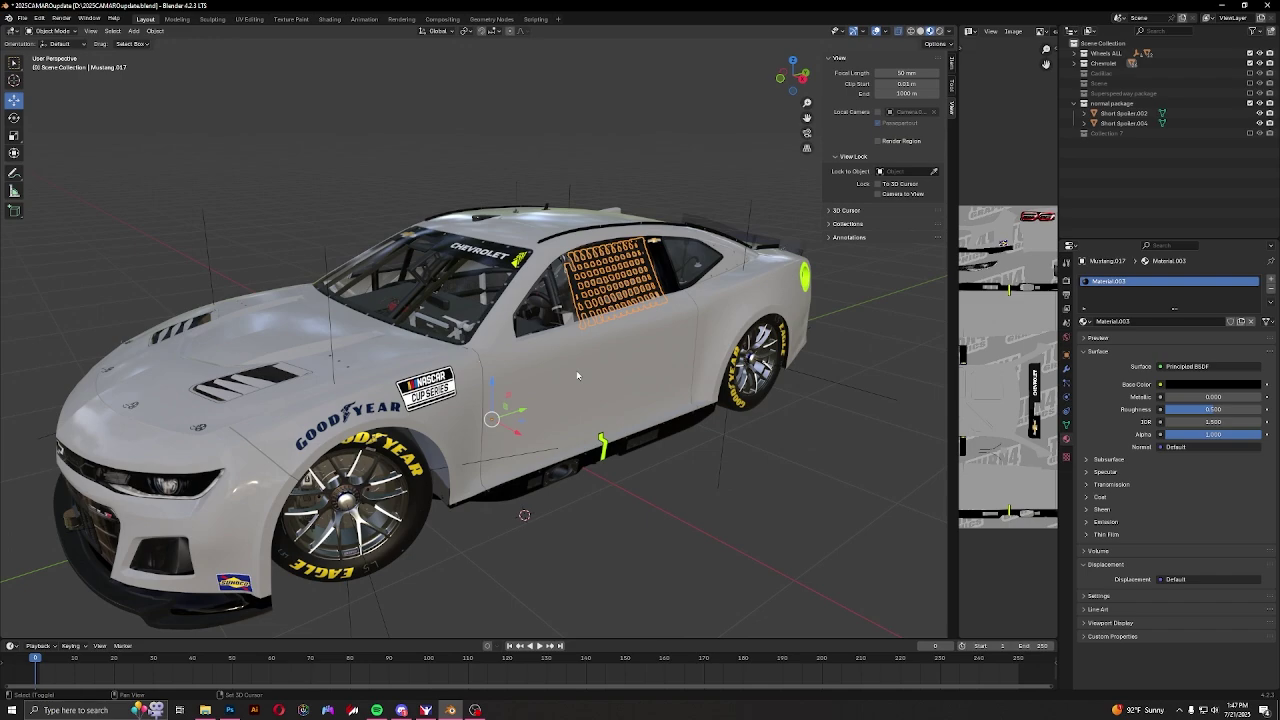
left_click(577, 376, "shift")
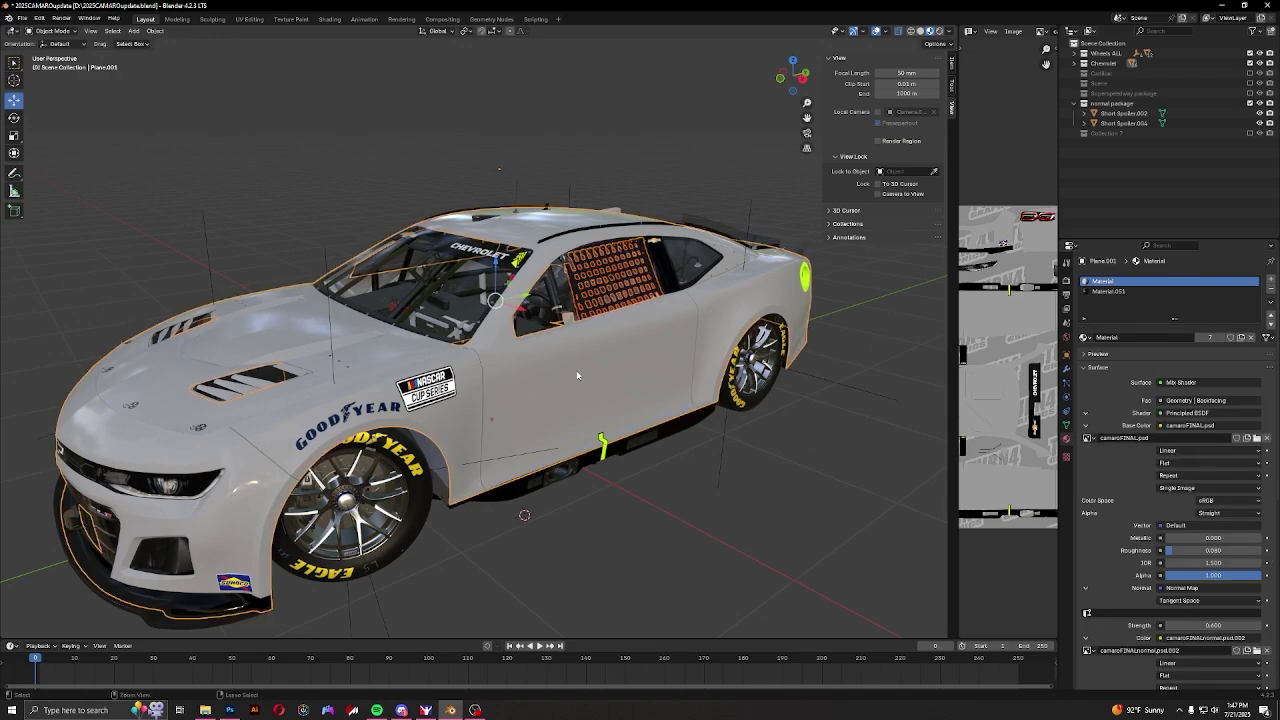
key("ctrl+l")
left_click(577, 373)
left_click(614, 483)
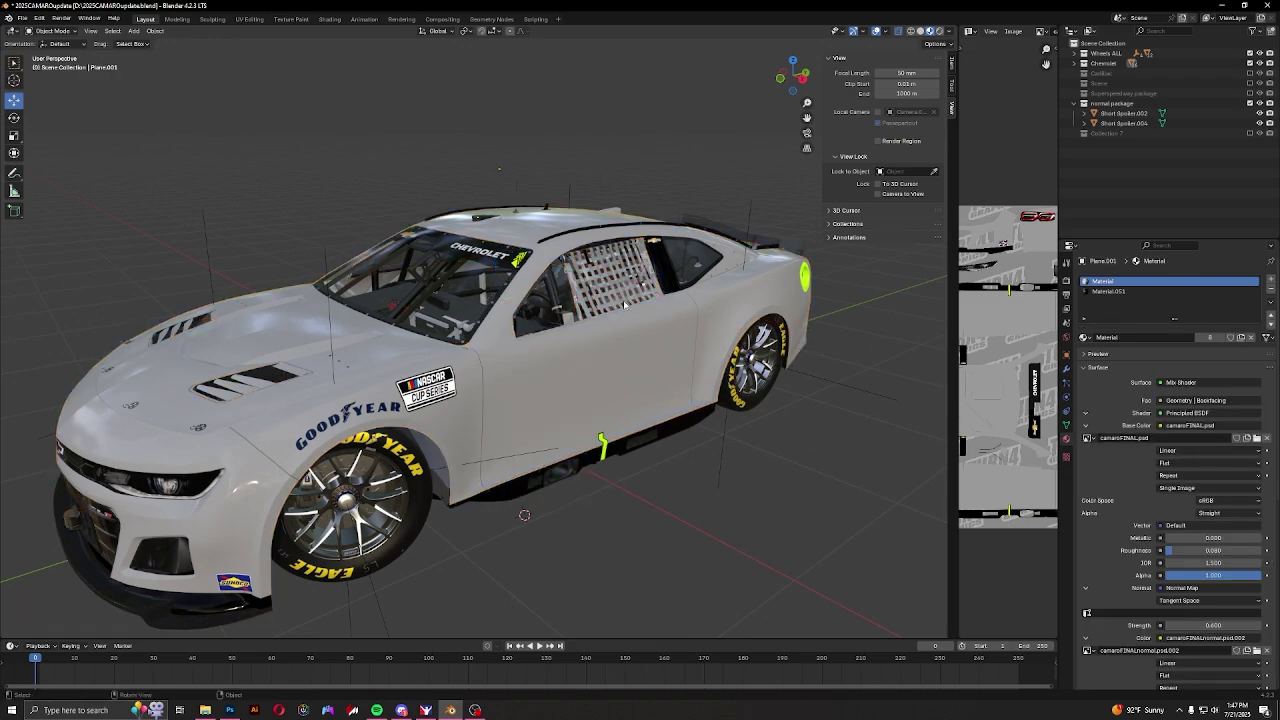
Put the window net in Edit Mode and widen the UV editor to show its UV layout over the full car texture
left_click(623, 302)
middle_click_drag(470, 474, 367, 510)
scroll(367, 510, "up", 4)
middle_click_drag(462, 494, 596, 320, "shift")
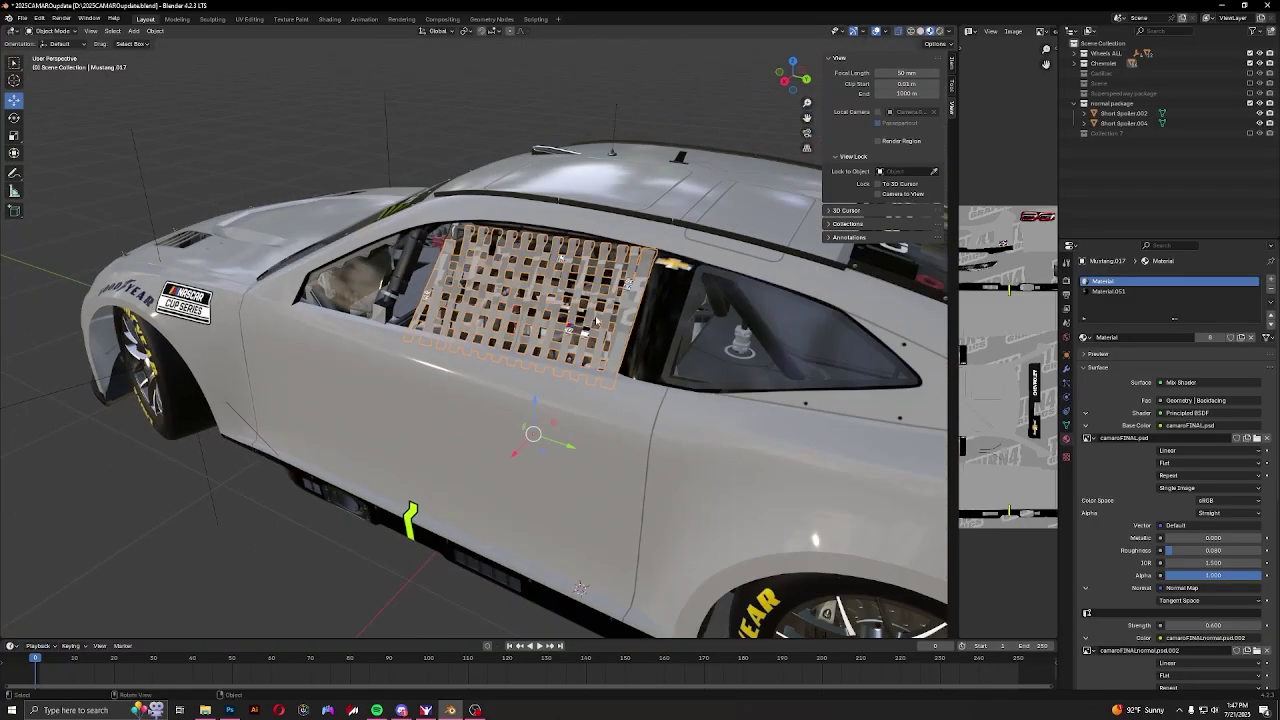
key("Tab")
left_click_drag(956, 365, 446, 330)
scroll(778, 388, "up", 4)
scroll(778, 388, "down", 3)
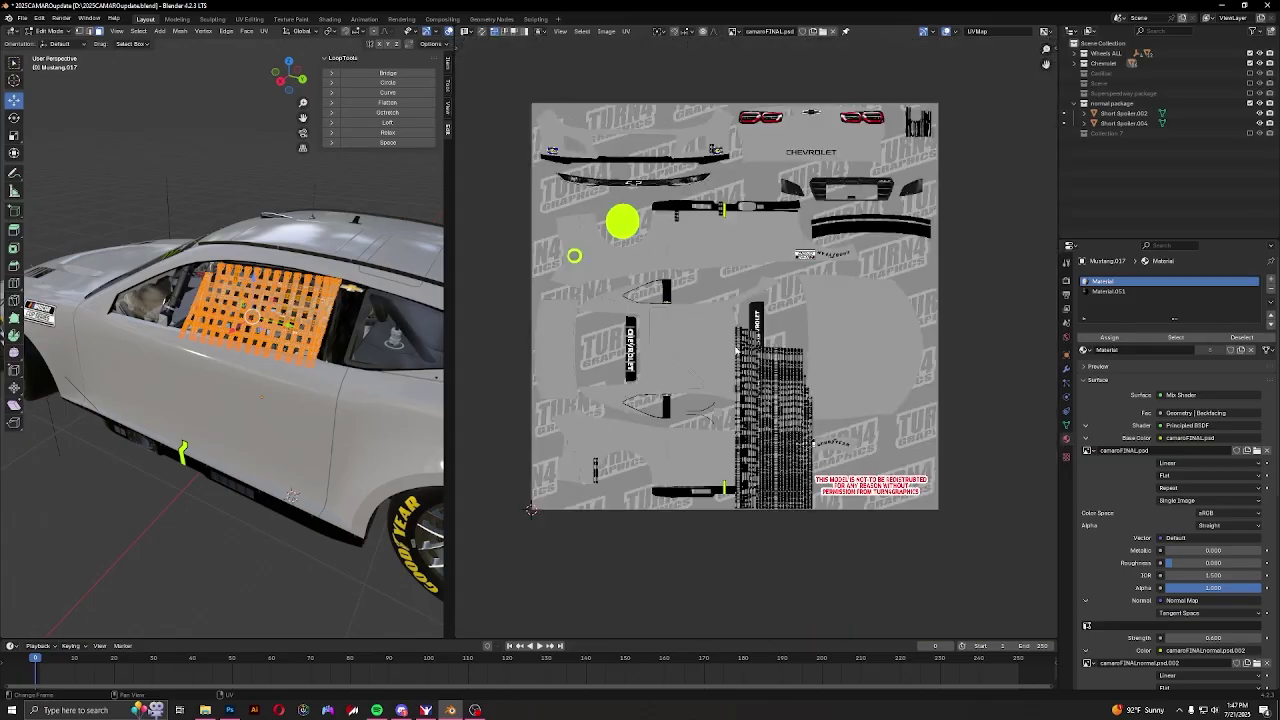
scroll(778, 388, "up", 3)
scroll(778, 388, "down", 3)
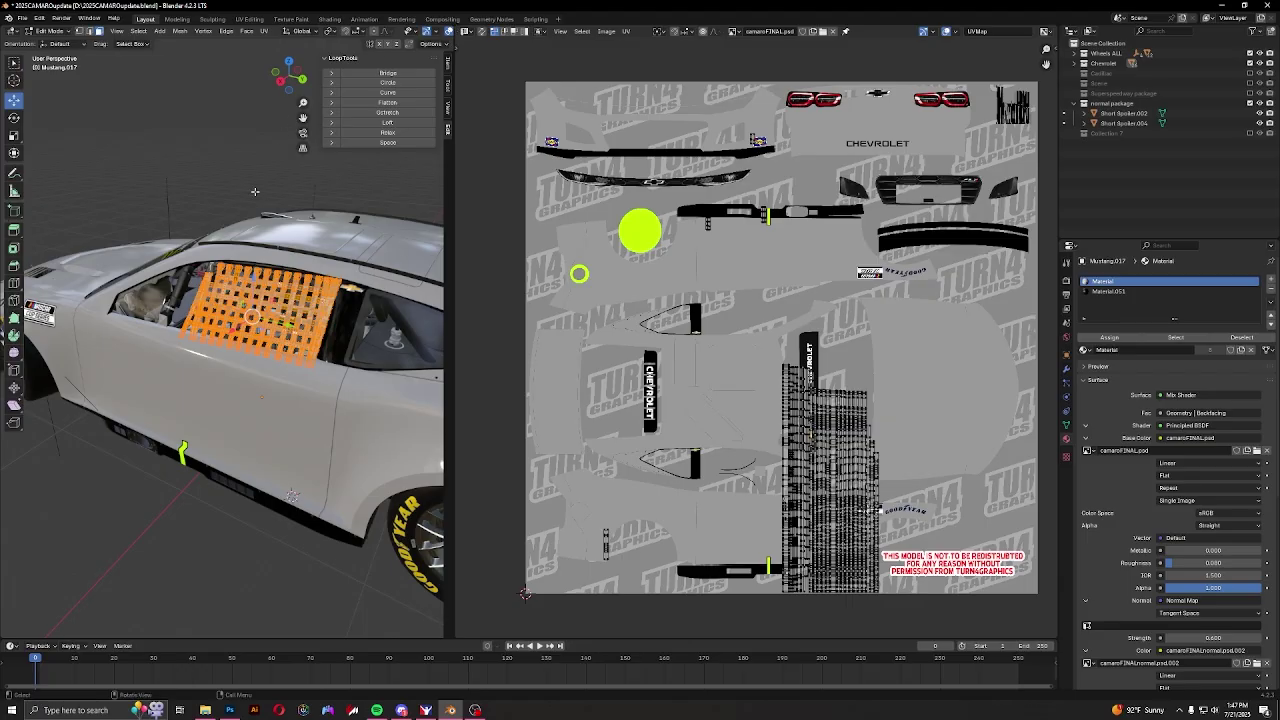
left_click(465, 31)
left_click(465, 31)
Face the window net from the car's side and unwrap it with Project from View
mouse_move(330, 330)
middle_mouse_down()
mouse_move(345, 337)
mouse_move(338, 315)
middle_mouse_up()
scroll(345, 325, "up", 2)
left_click(291, 81)
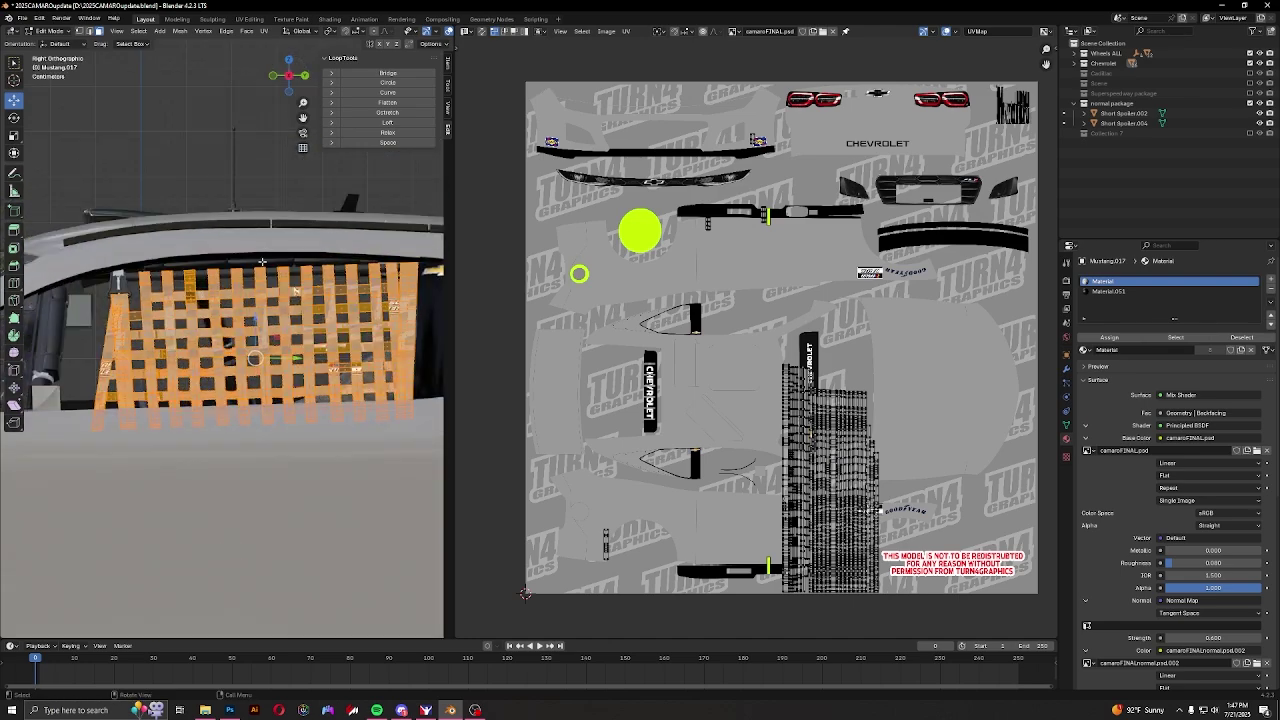
middle_click_drag(263, 268, 281, 288)
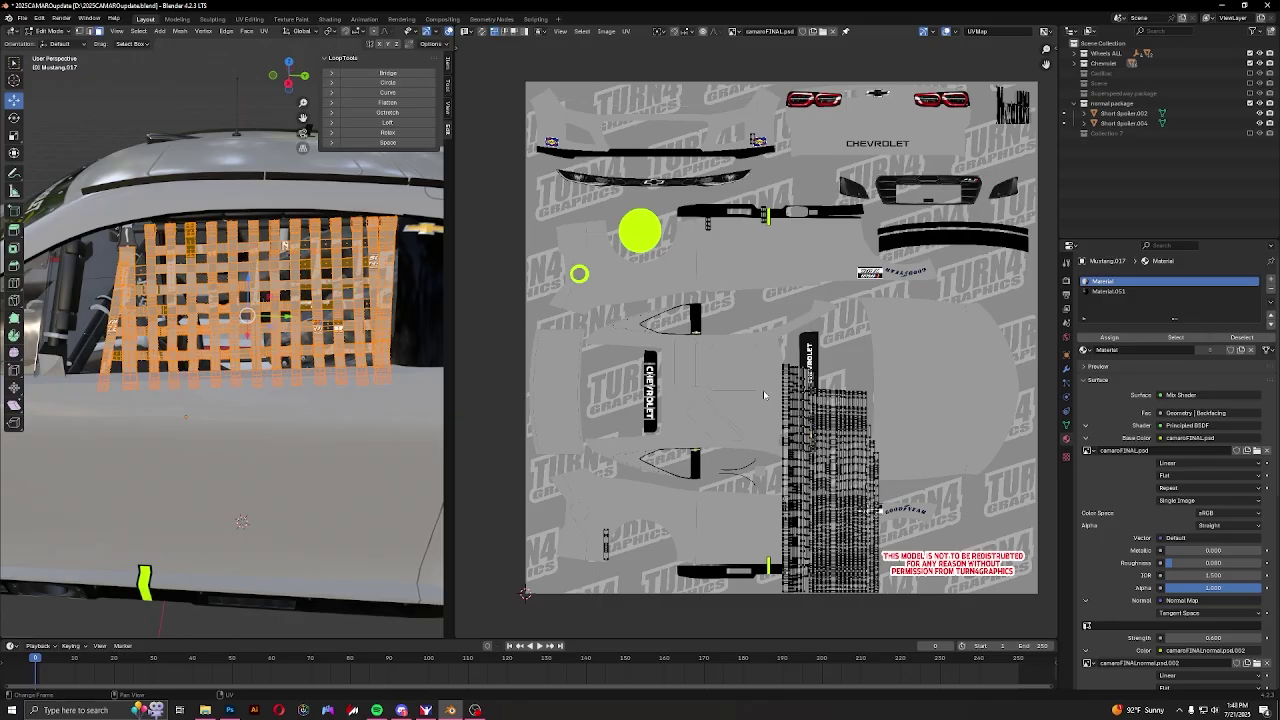
middle_click_drag(368, 303, 357, 321)
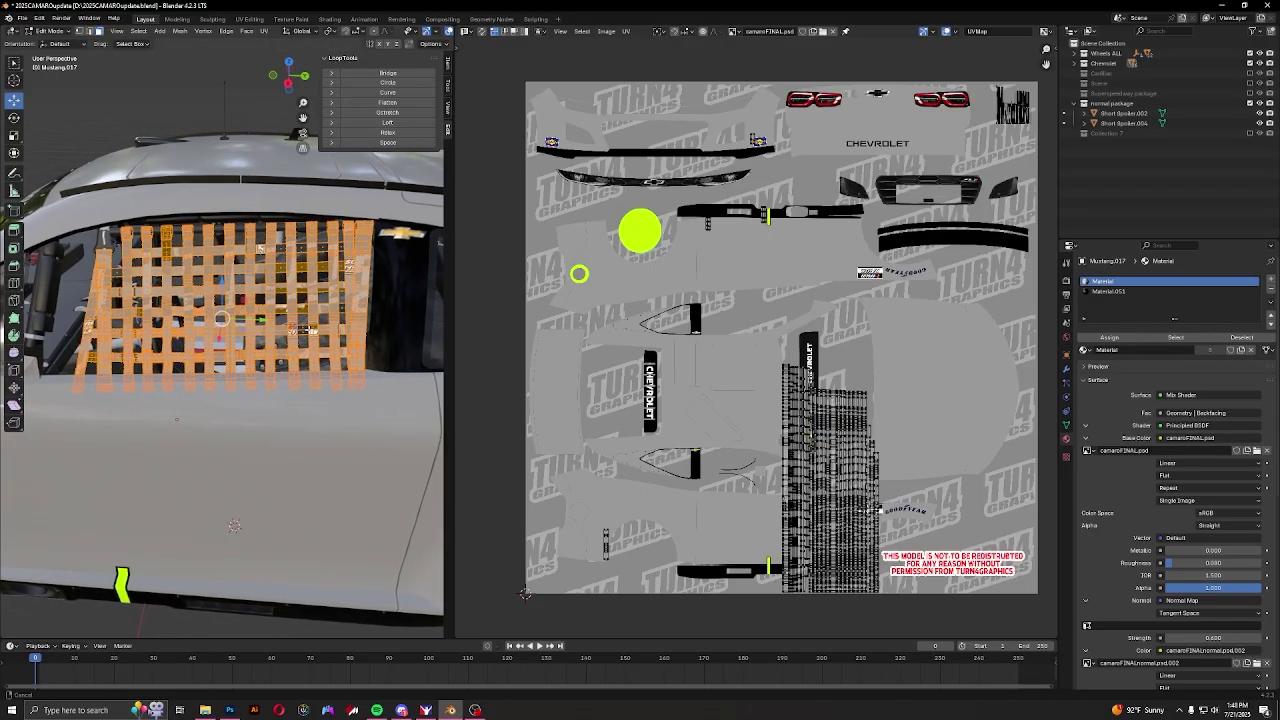
left_click(265, 32)
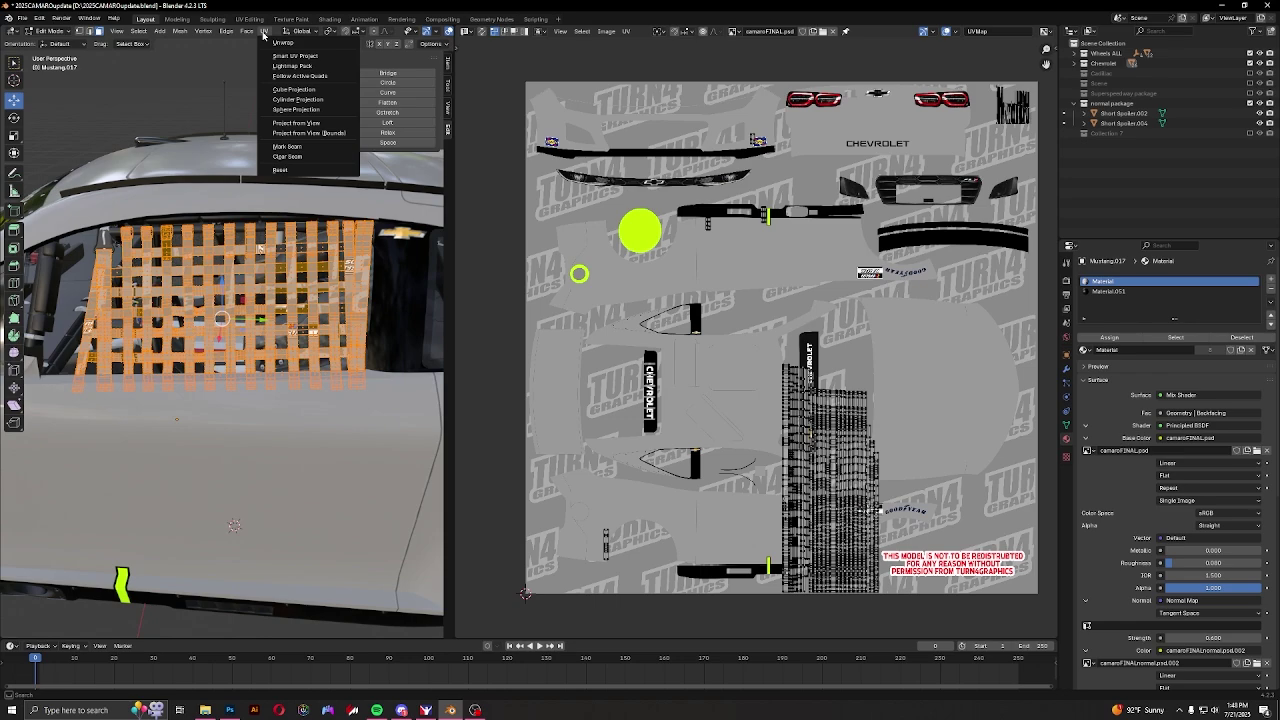
left_click(296, 122)
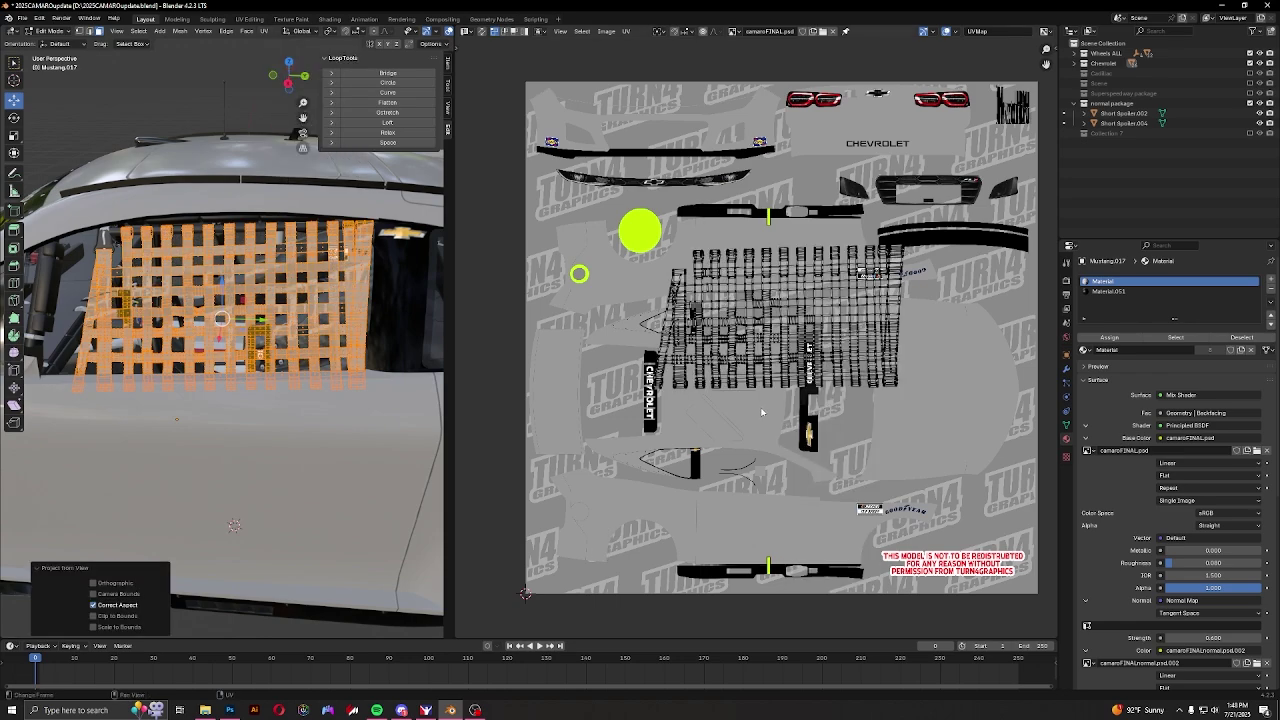
Select all of the net's UVs and move them down to the lower middle of the car texture
middle_click_drag(760, 310, 736, 350)
key("a")
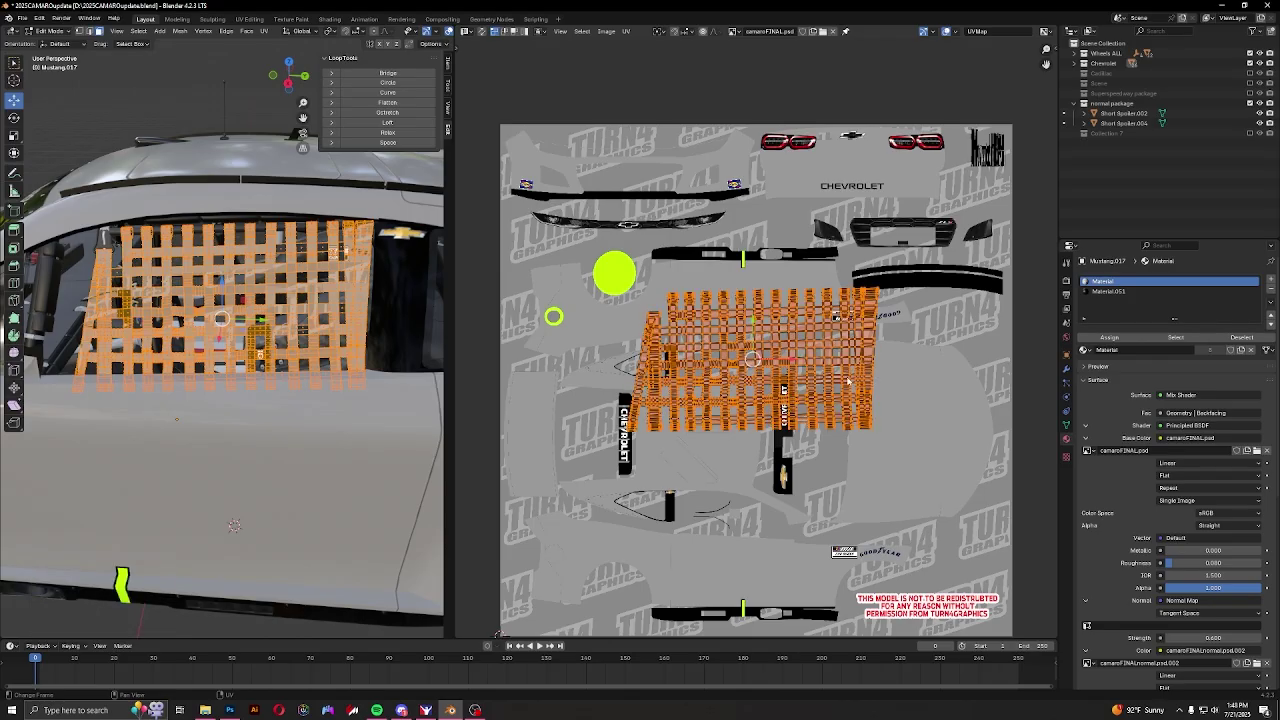
key("g")
scroll(744, 372, "up", 1)
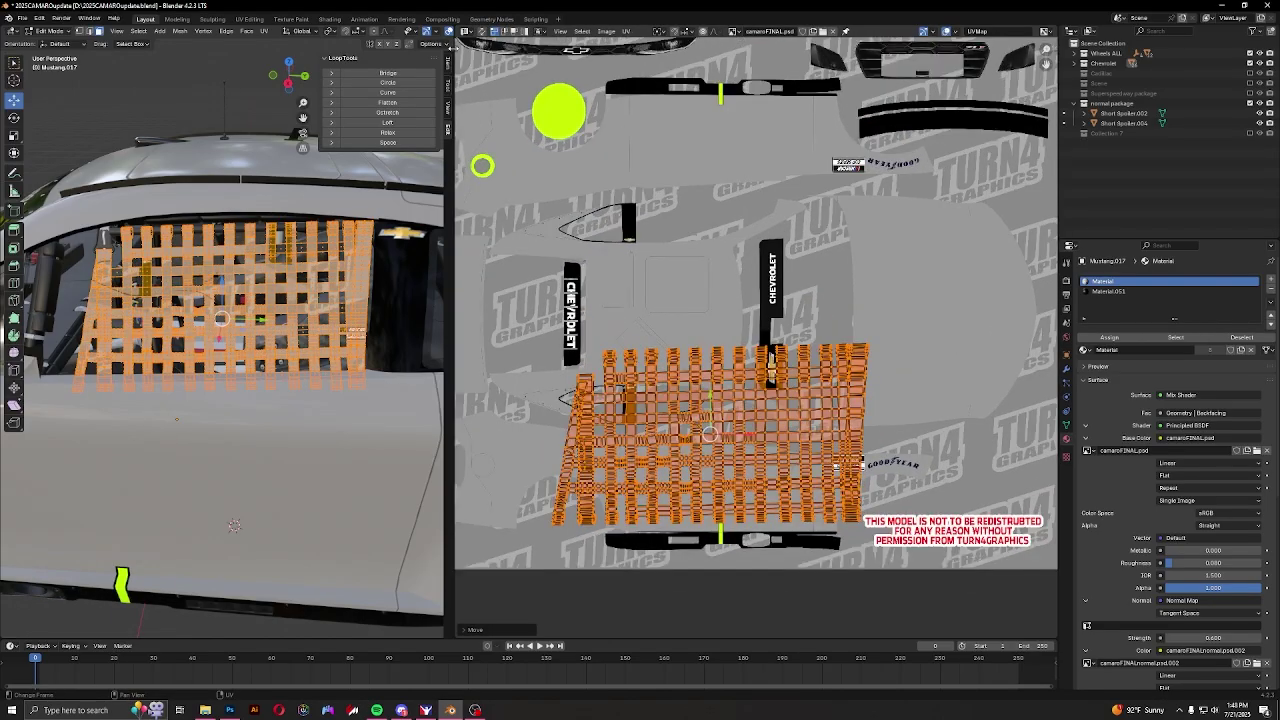
Rotate the net's UVs half a turn with the Rotate tool
left_click(451, 47)
left_click(468, 104)
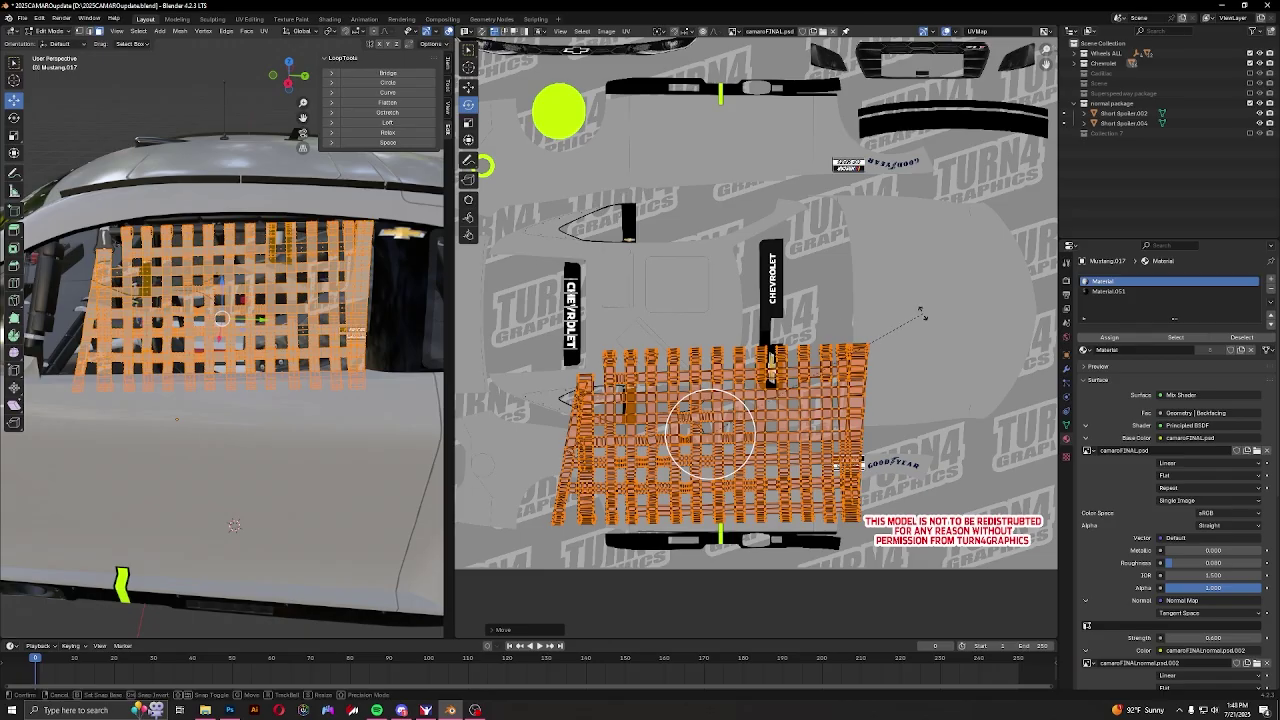
left_click_drag(922, 309, 926, 322)
scroll(806, 337, "down", 1)
middle_click_drag(806, 337, 811, 399, "shift")
scroll(811, 362, "down", 1)
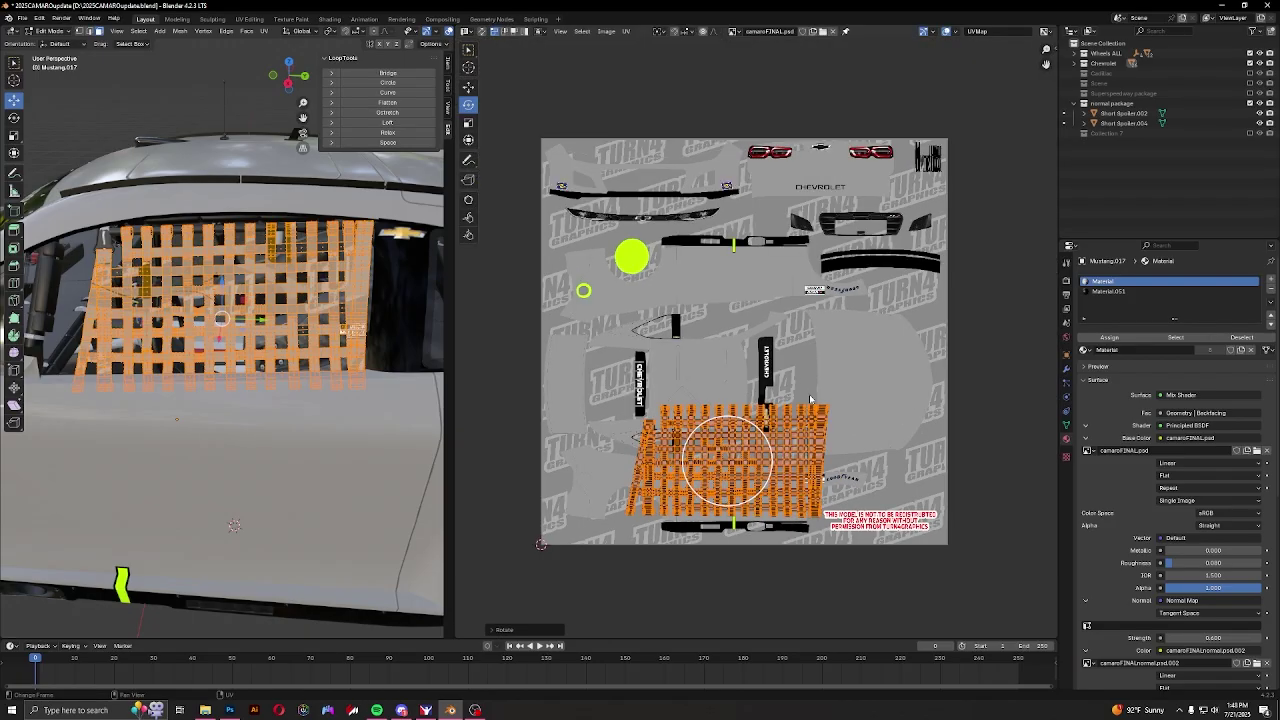
mouse_move(810, 399)
left_mouse_down()
mouse_move(820, 410)
mouse_move(814, 394)
left_mouse_up()
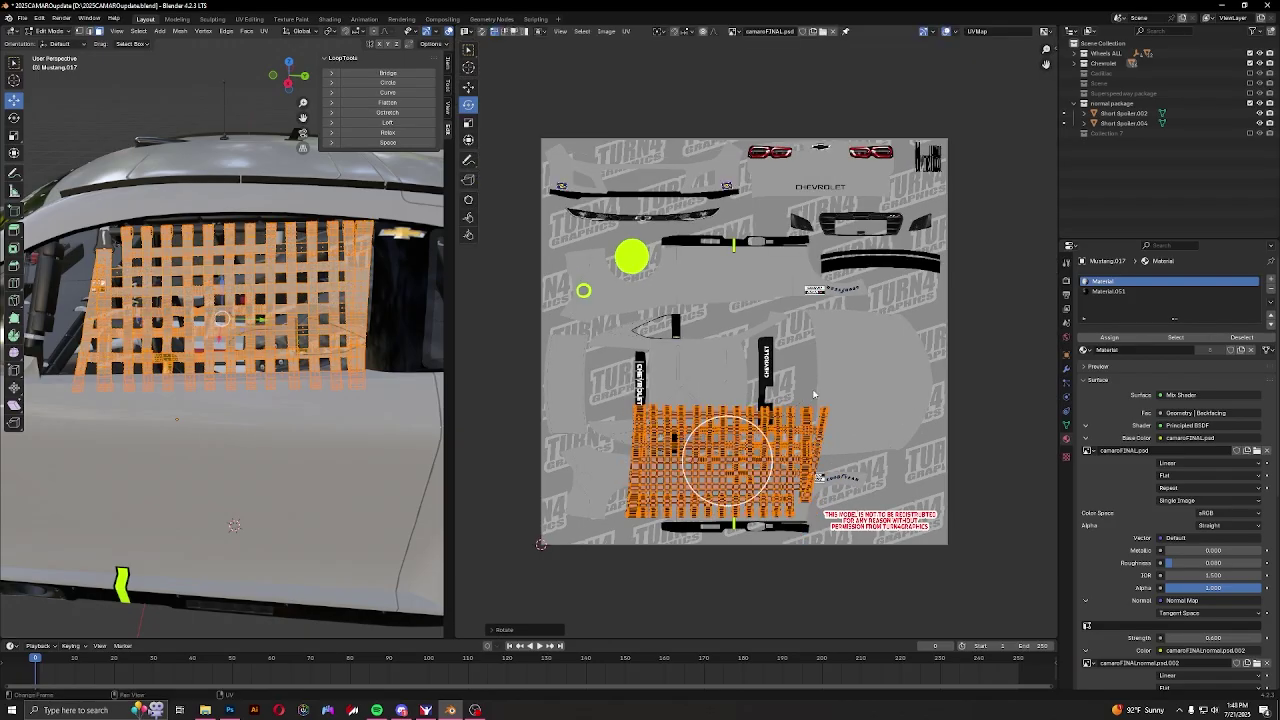
Scale the net's UVs down and move them up beside the upper side-window outline on the texture
key("s")
left_click(765, 452)
key("g")
left_click(731, 319)
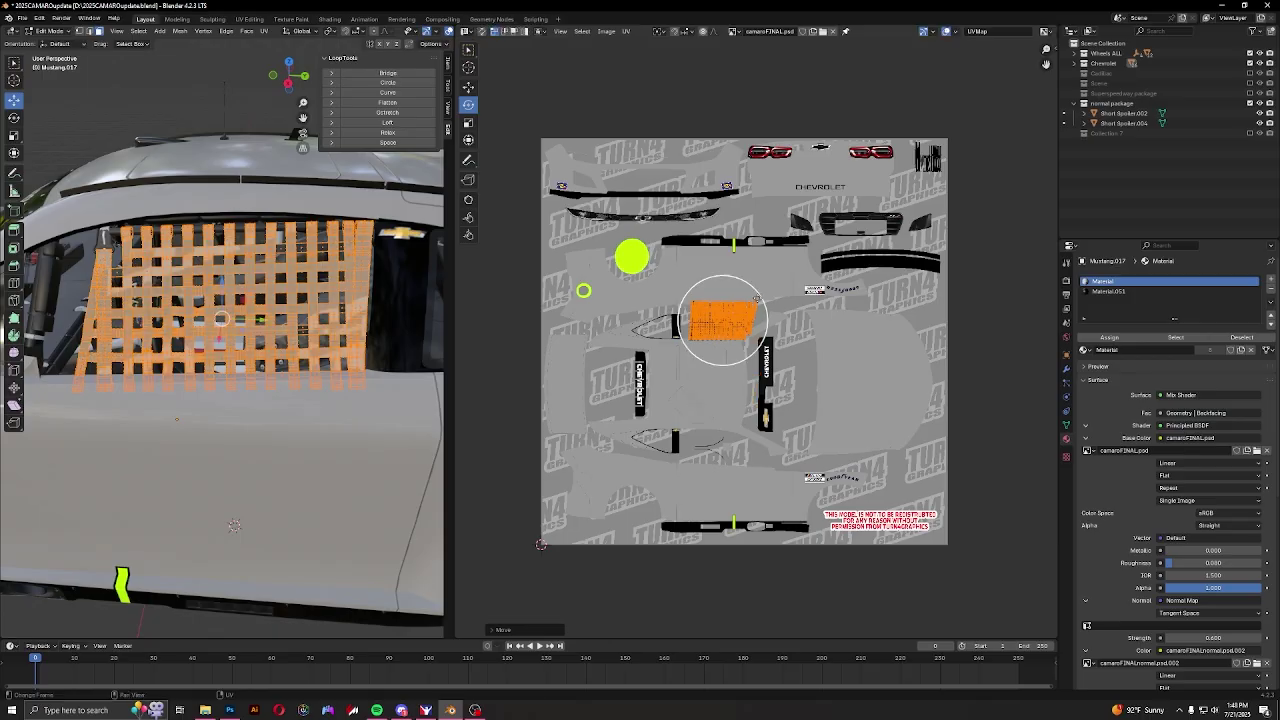
Rotate the net's UVs half a turn and move them to the empty corner above the red redistribution notice
scroll(728, 320, "up", 1)
scroll(714, 315, "up", 4)
scroll(757, 375, "down", 5)
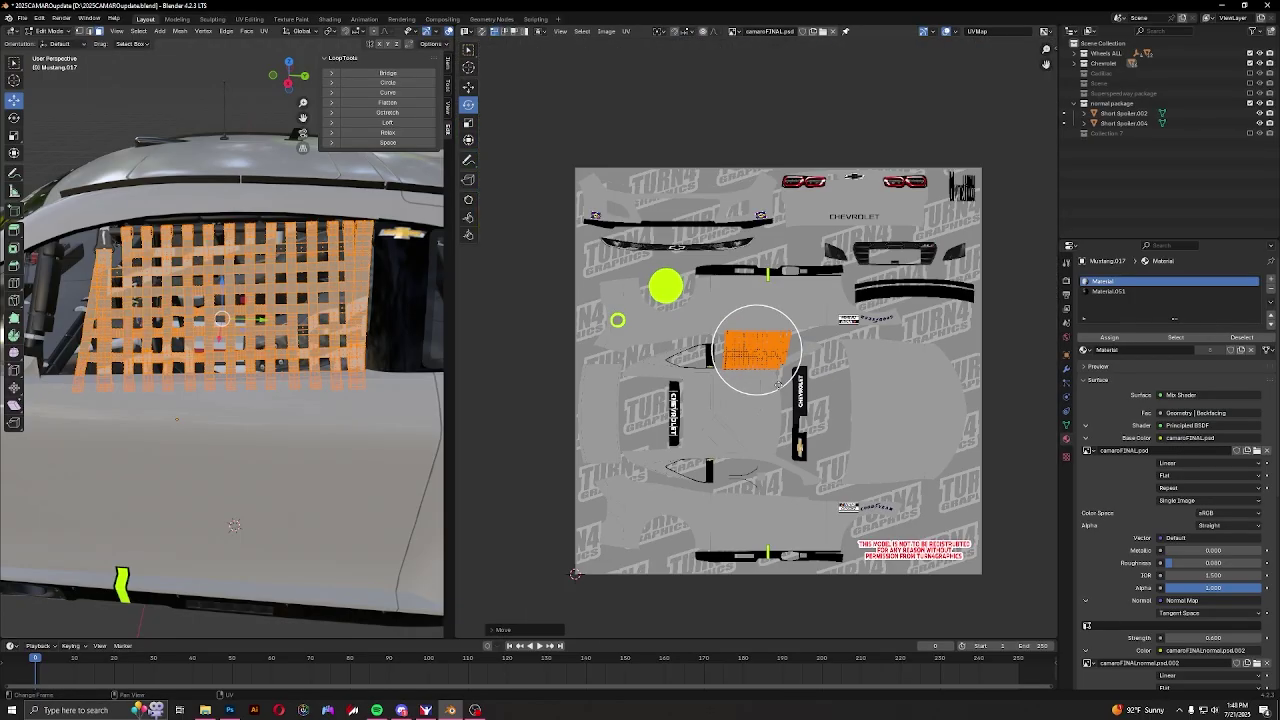
scroll(740, 349, "up", 2)
scroll(757, 366, "down", 2)
scroll(748, 349, "up", 4)
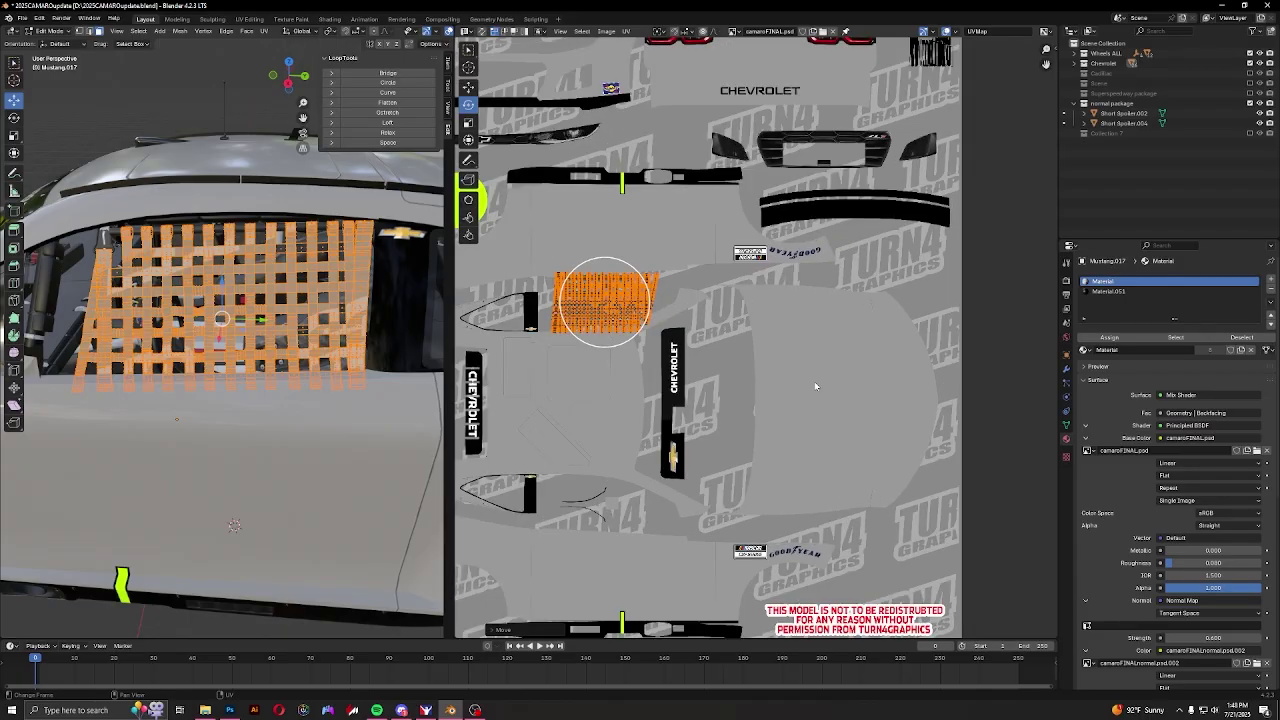
key("r")
key("g")
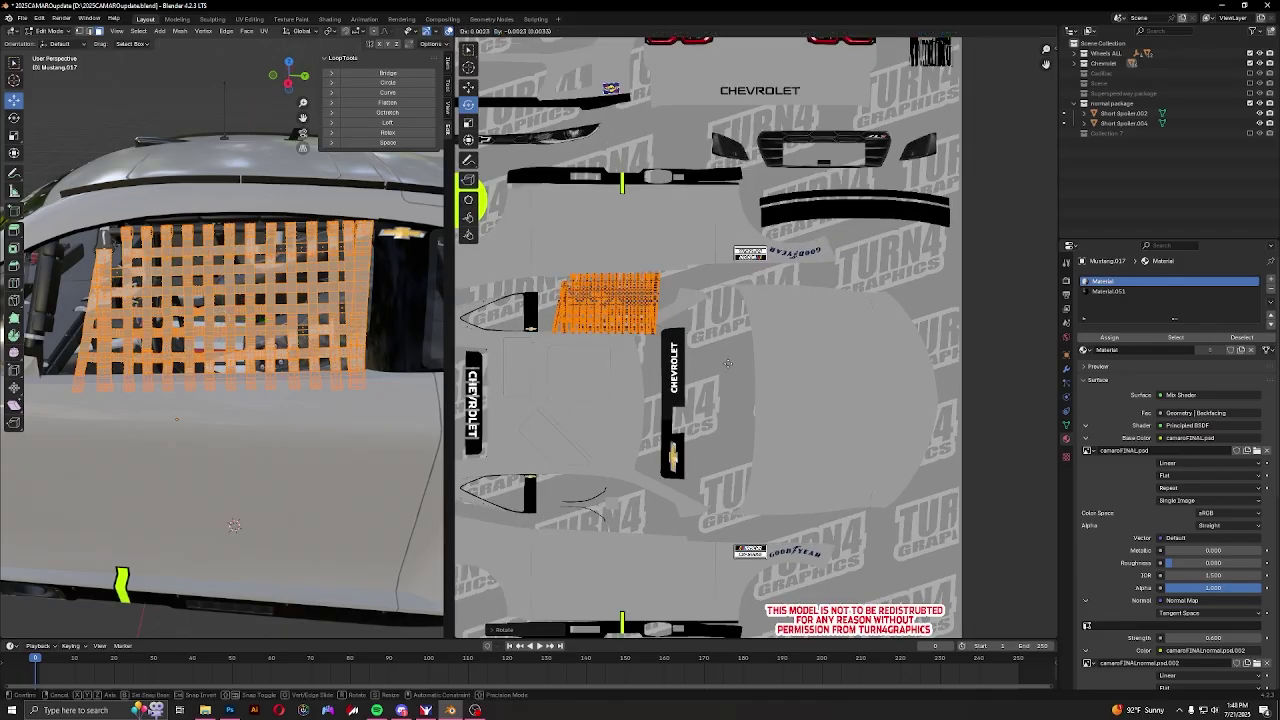
left_click(988, 610)
scroll(940, 610, "up", 5)
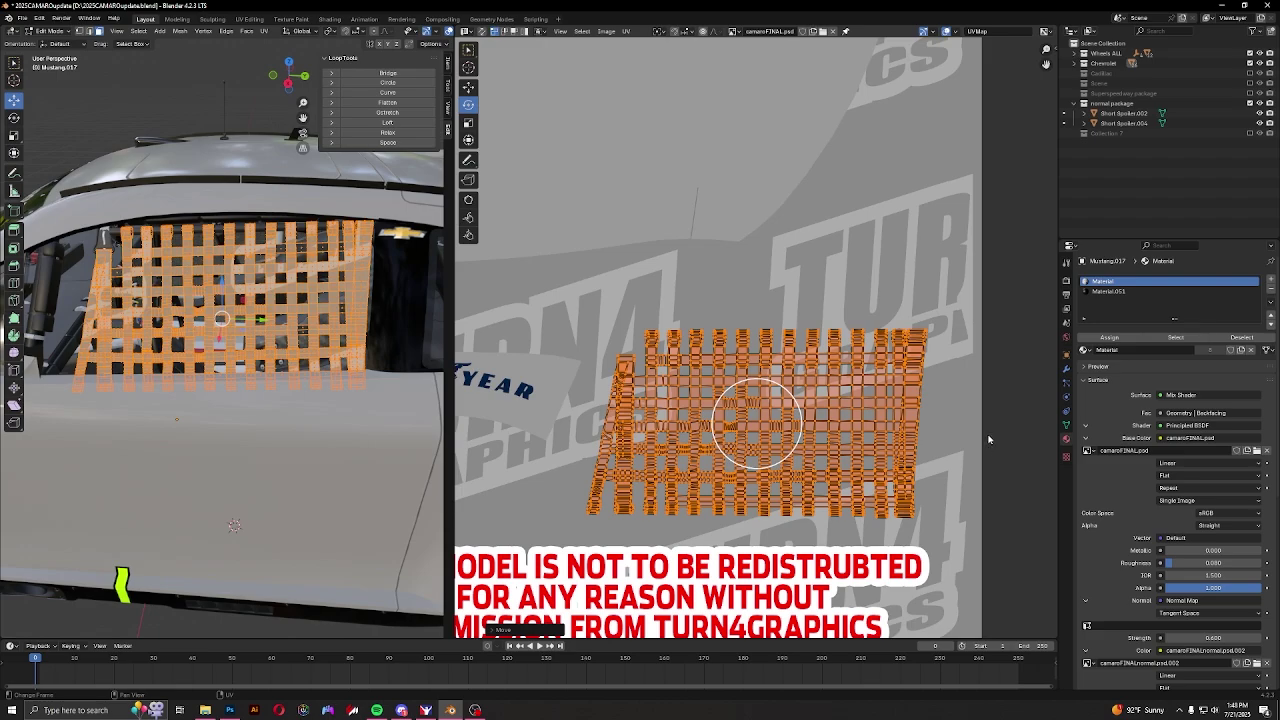
Leave Edit Mode and inspect how the texture maps onto the window net
key("Tab")
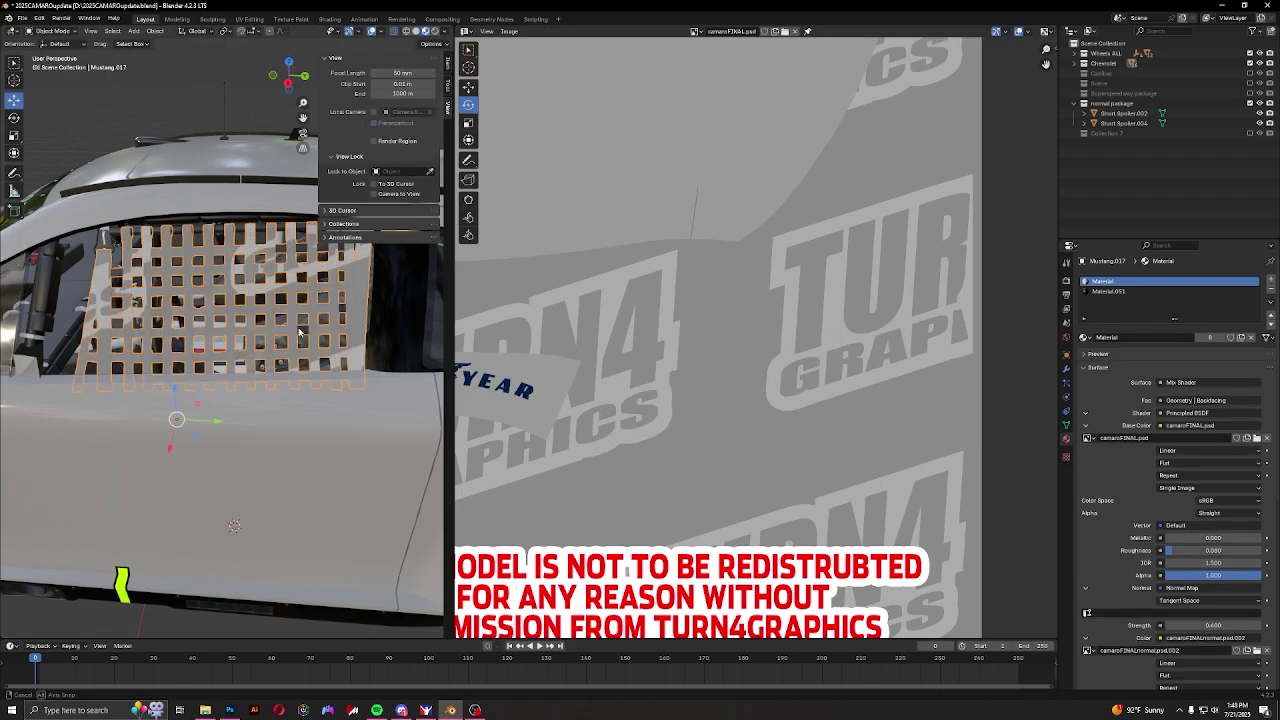
scroll(300, 342, "up", 2)
middle_click_drag(290, 342, 227, 381)
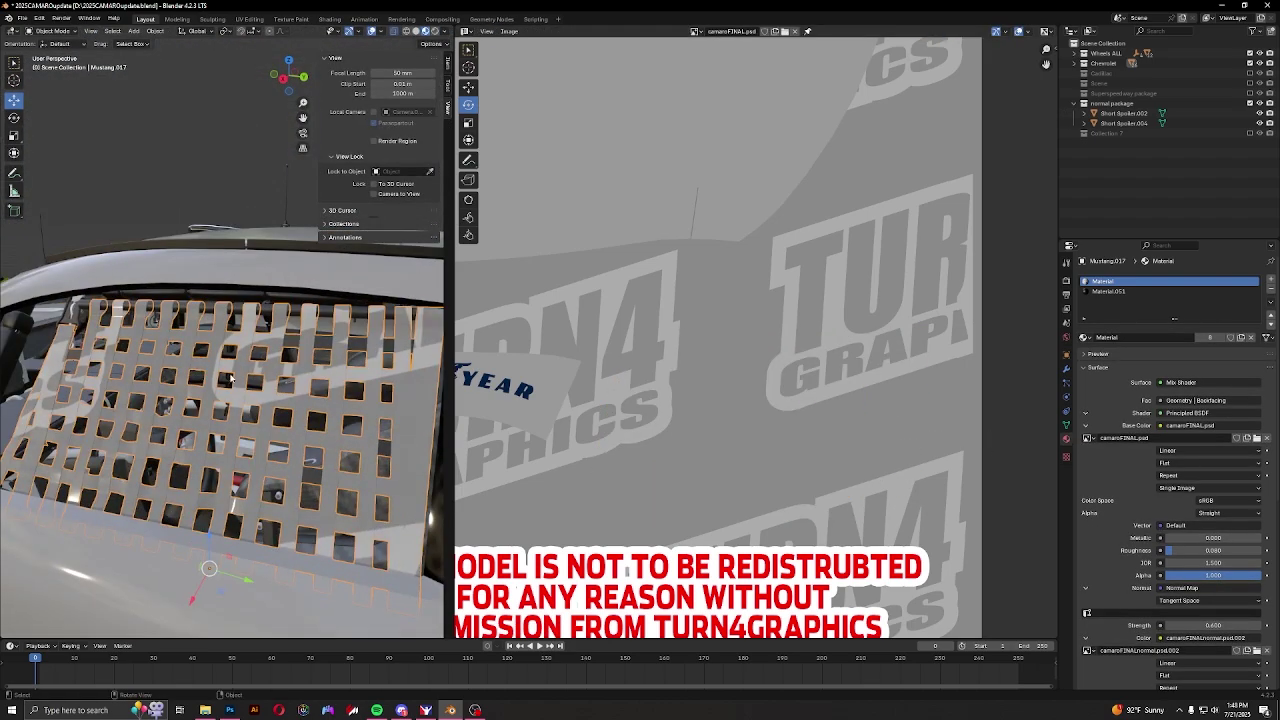
middle_click_drag(380, 353, 305, 352)
scroll(243, 384, "up", 3)
scroll(245, 382, "down", 6)
Re-enter Edit Mode and export the window net's UV layout to the Desktop as windownet.png with a fill opacity of 1.00
key("Tab")
scroll(757, 426, "down", 5)
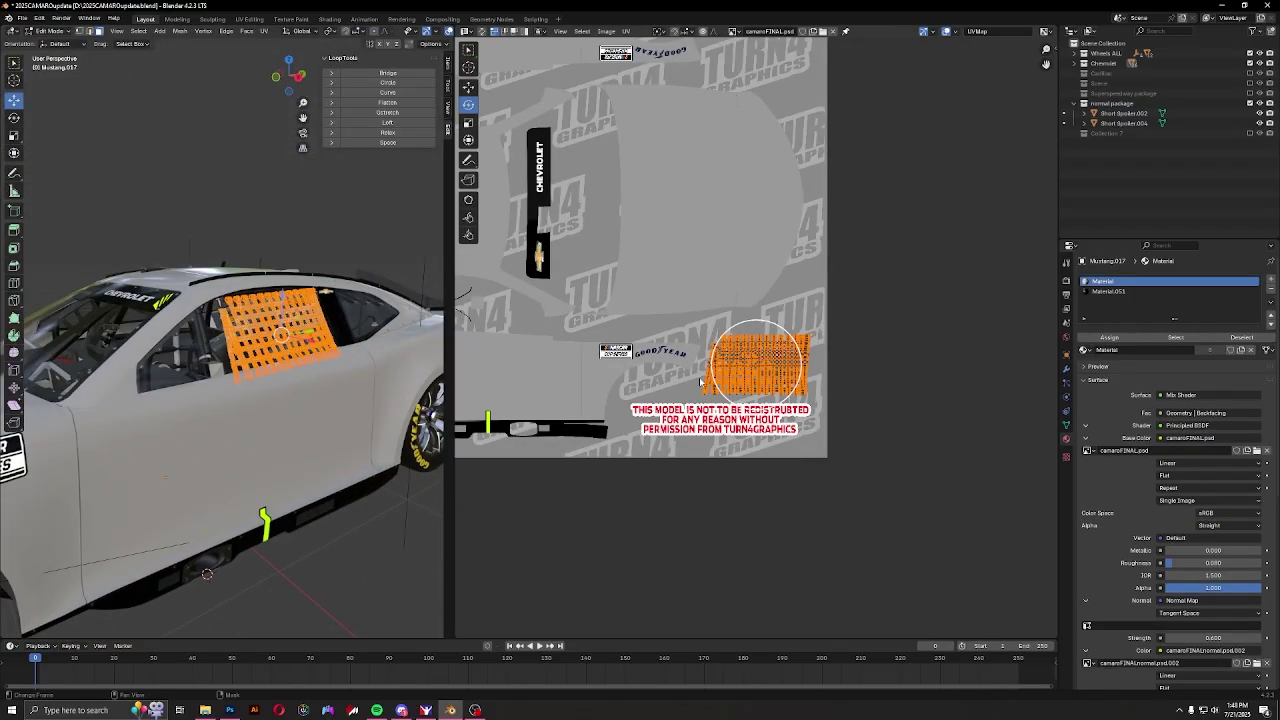
middle_click_drag(564, 333, 723, 403)
scroll(748, 340, "down", 1)
middle_click_drag(723, 333, 666, 383)
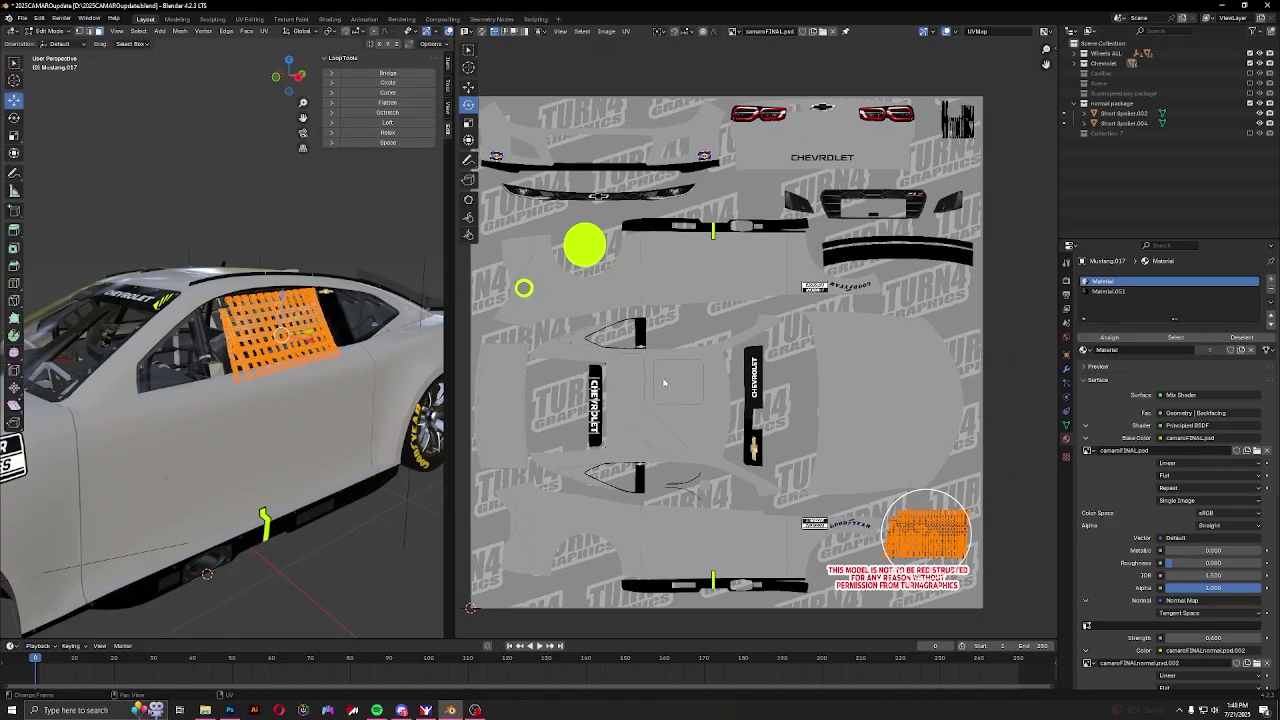
left_click(627, 32)
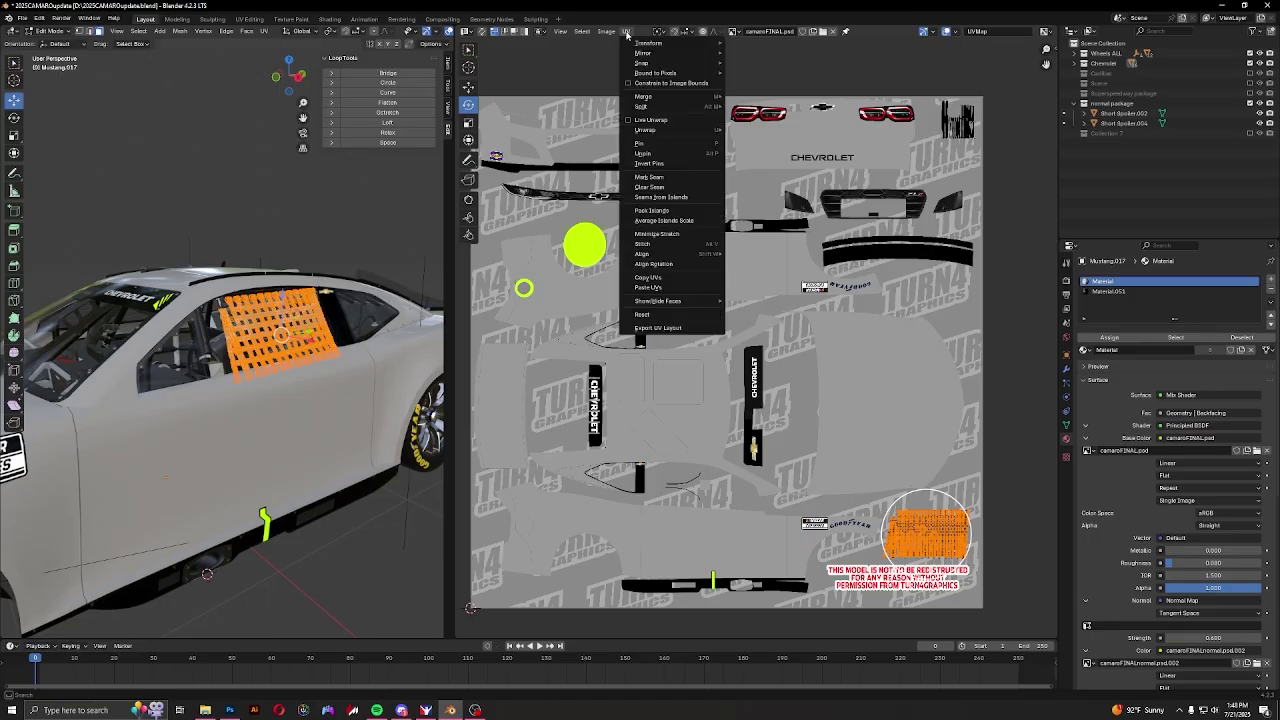
left_click(657, 327)
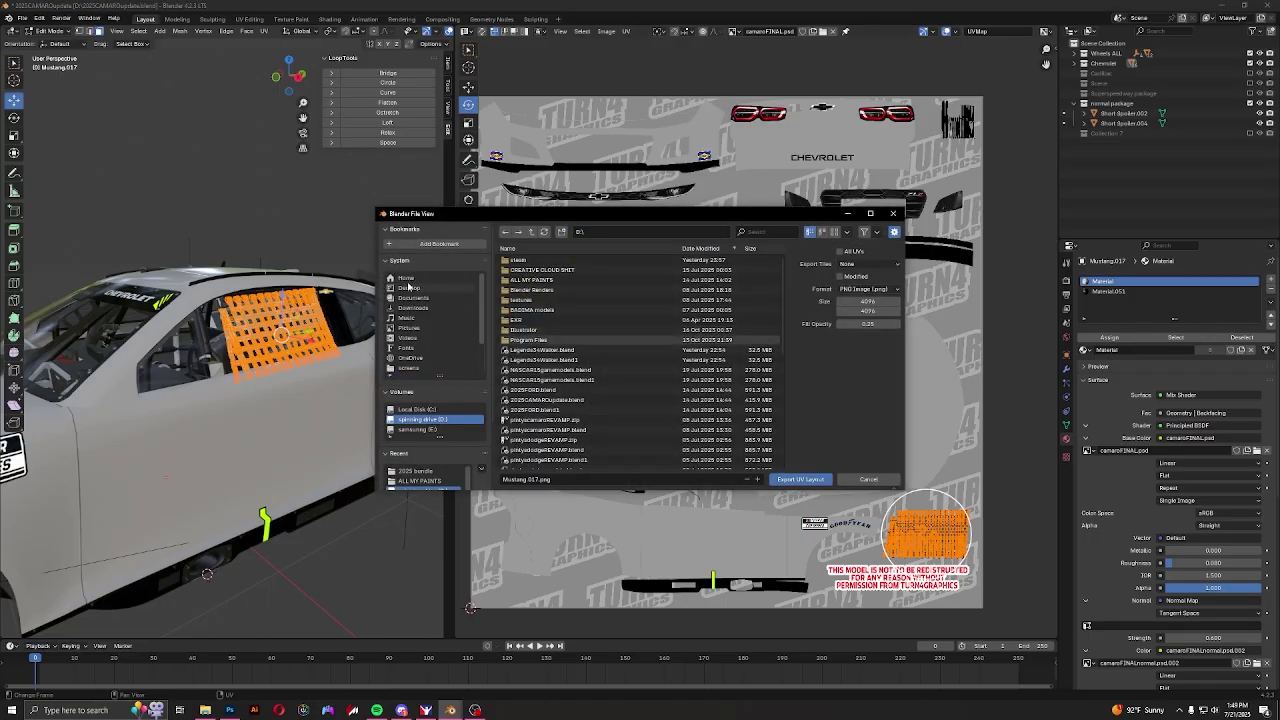
left_click(417, 288)
left_click(591, 477)
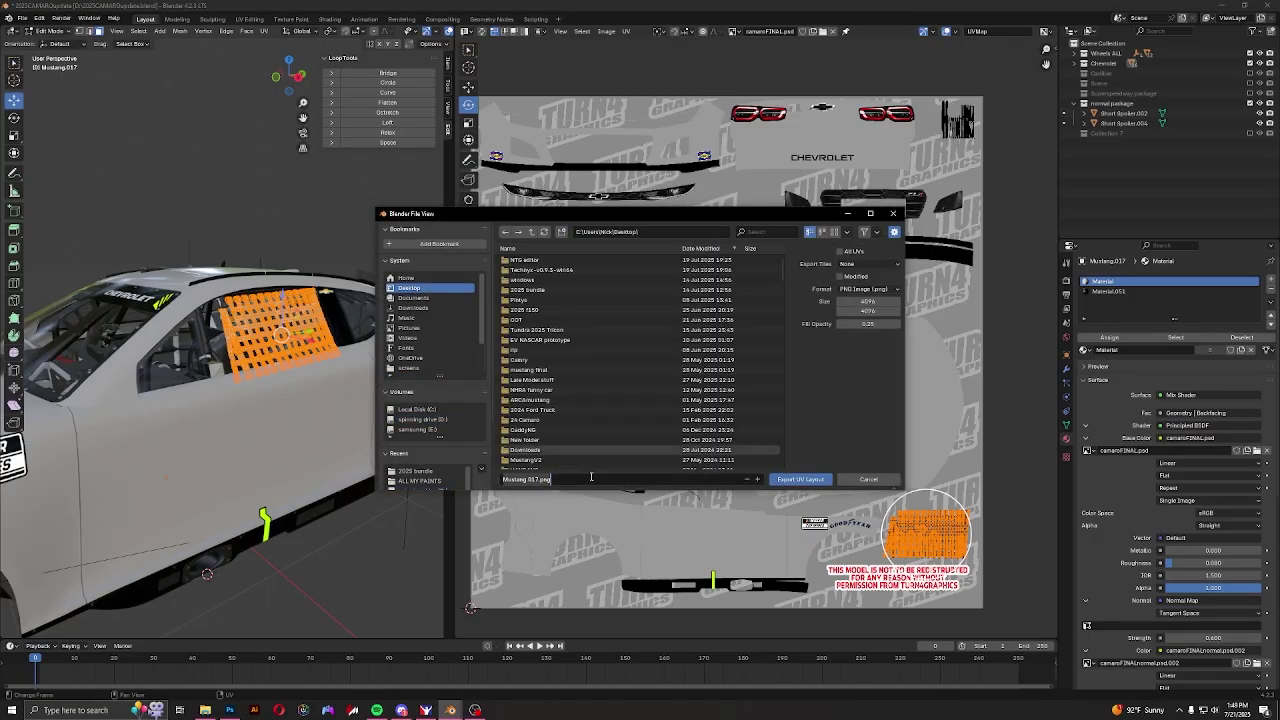
type("windowsnet")
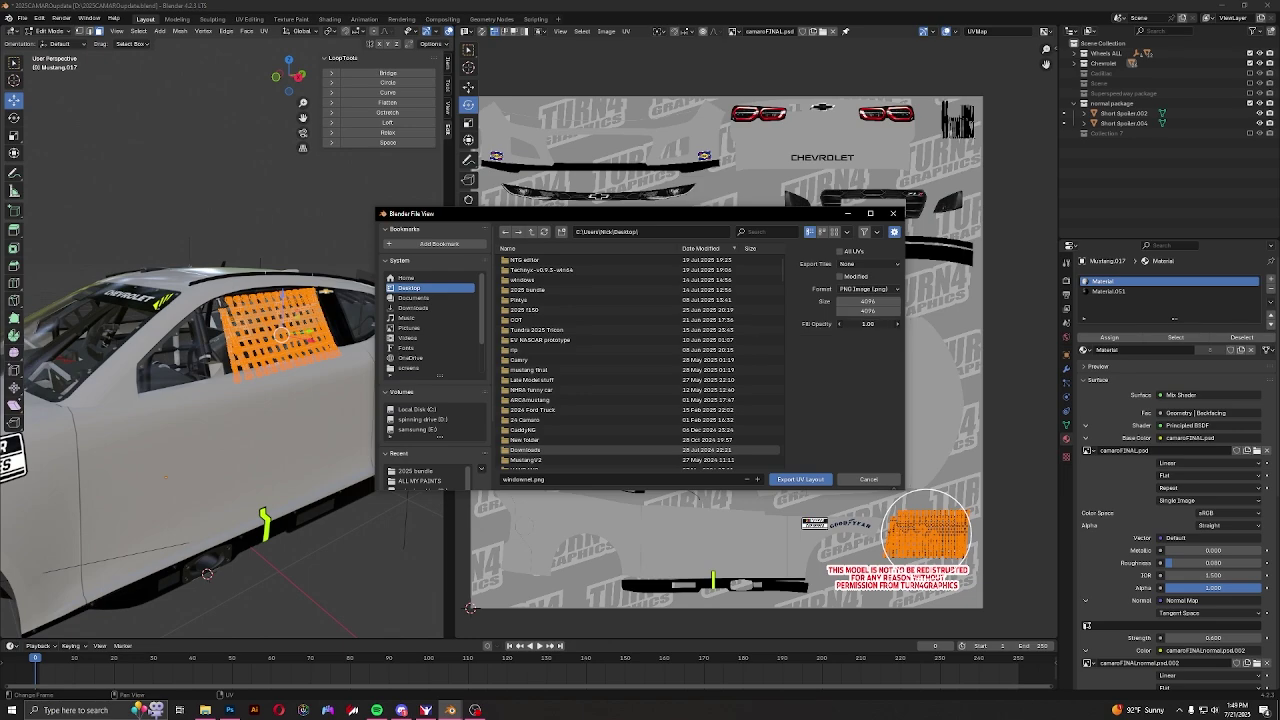
left_click(800, 478)
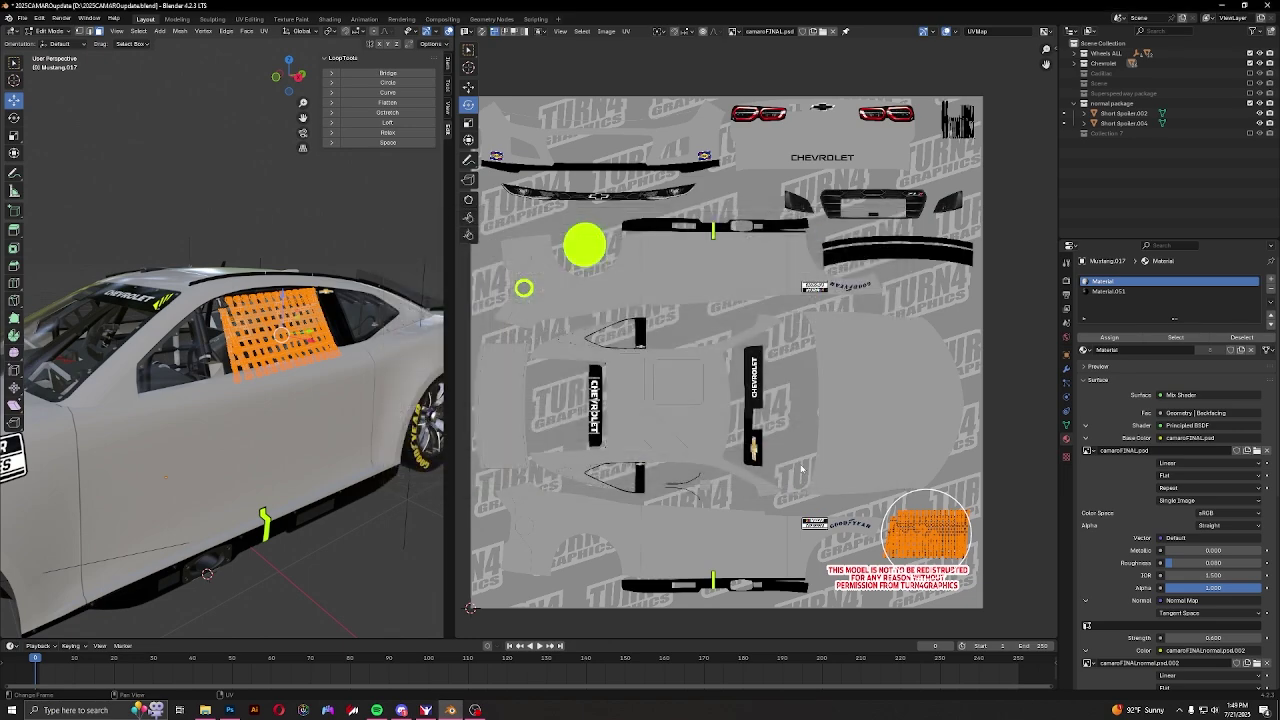
Export the net's UV layout again to the Desktop as windownet1.png with a fill opacity of 0.00
scroll(800, 467, "down", 1)
left_click(627, 32)
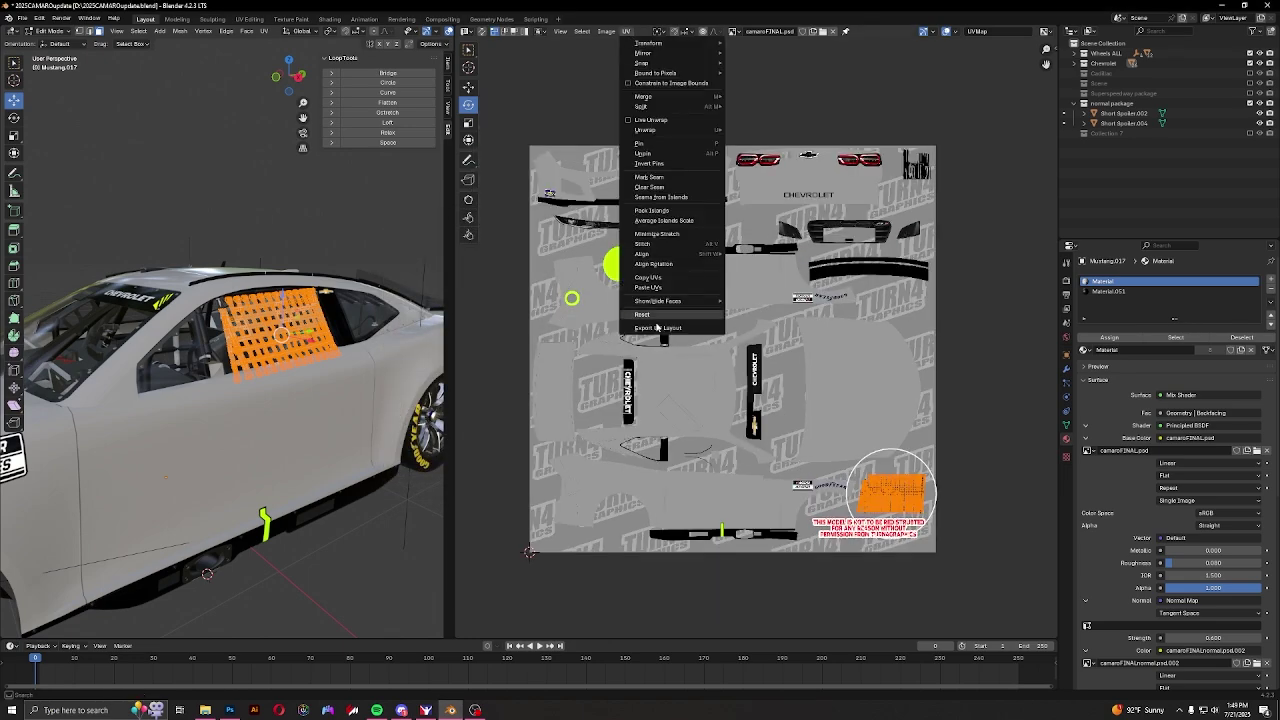
left_click(660, 330)
left_click(441, 289)
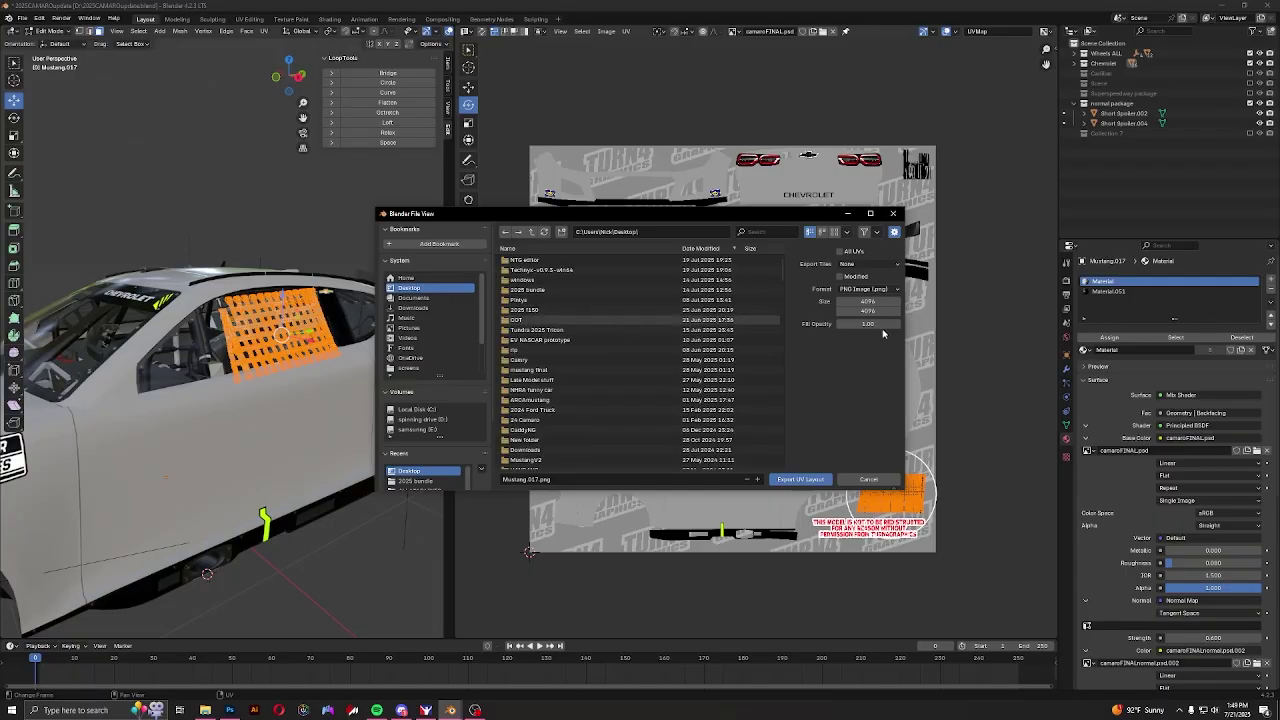
left_click_drag(882, 326, 800, 326)
scroll(620, 411, "down", 2)
scroll(620, 411, "down", 2)
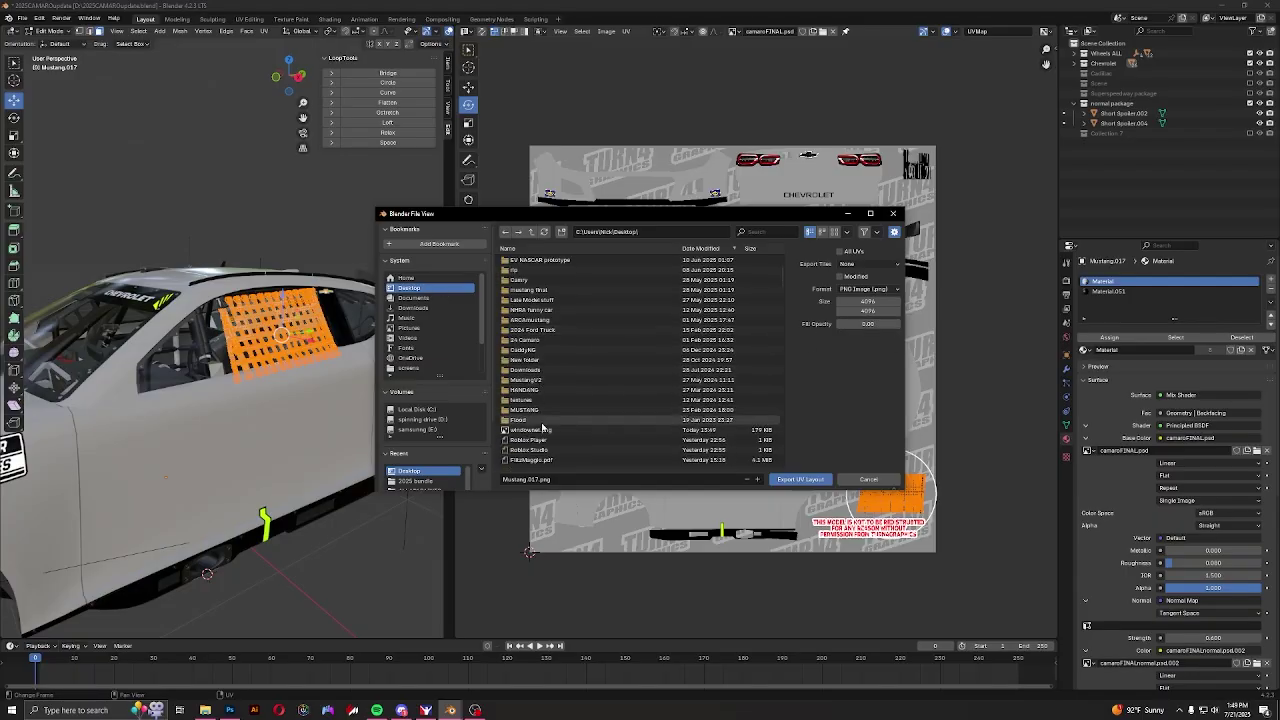
left_click(620, 429)
left_click(533, 479)
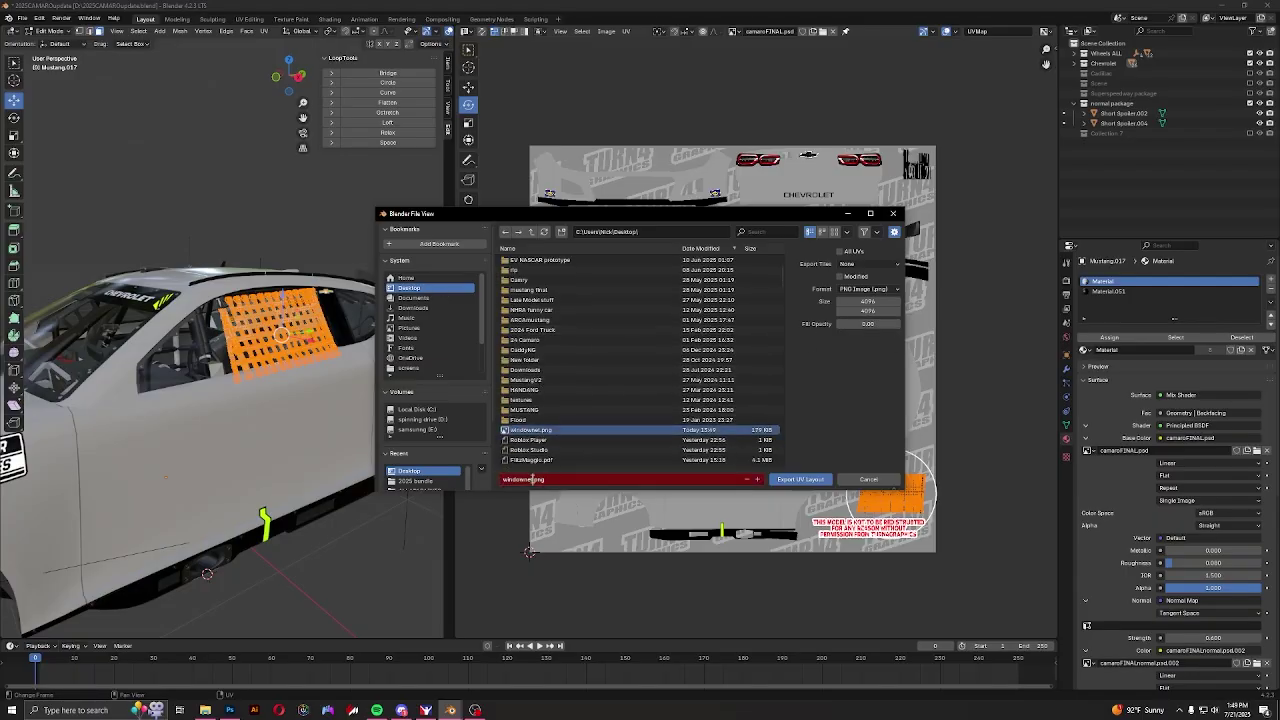
left_click(799, 479)
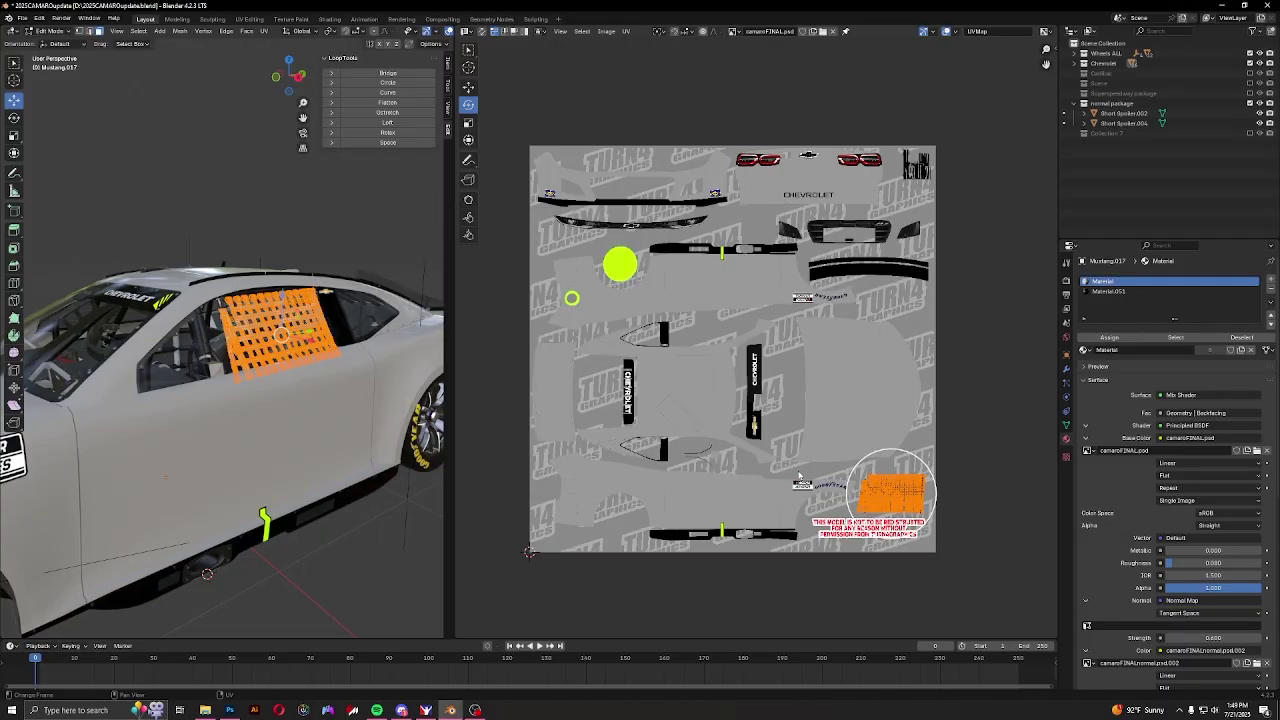
Expand the 3D viewport over the UV editor, leave Edit Mode and deselect the window net
scroll(799, 479, "up", 2)
scroll(799, 479, "down", 1)
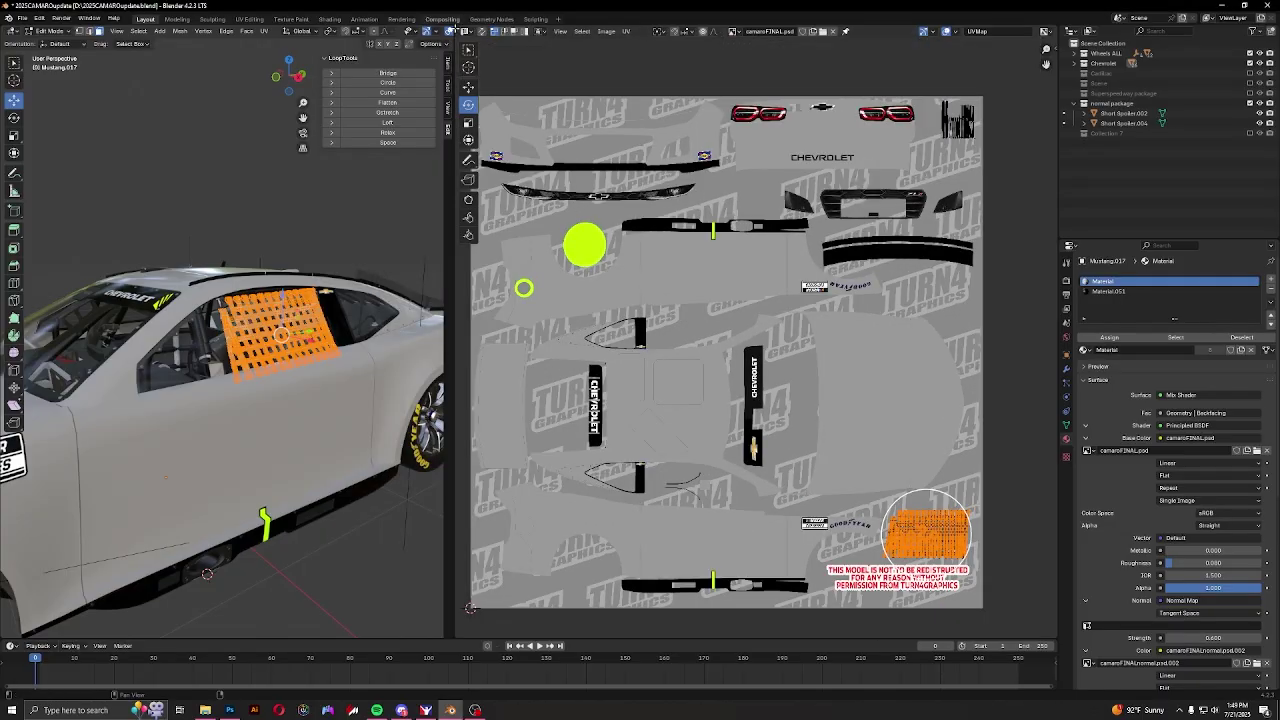
left_click_drag(452, 27, 643, 302)
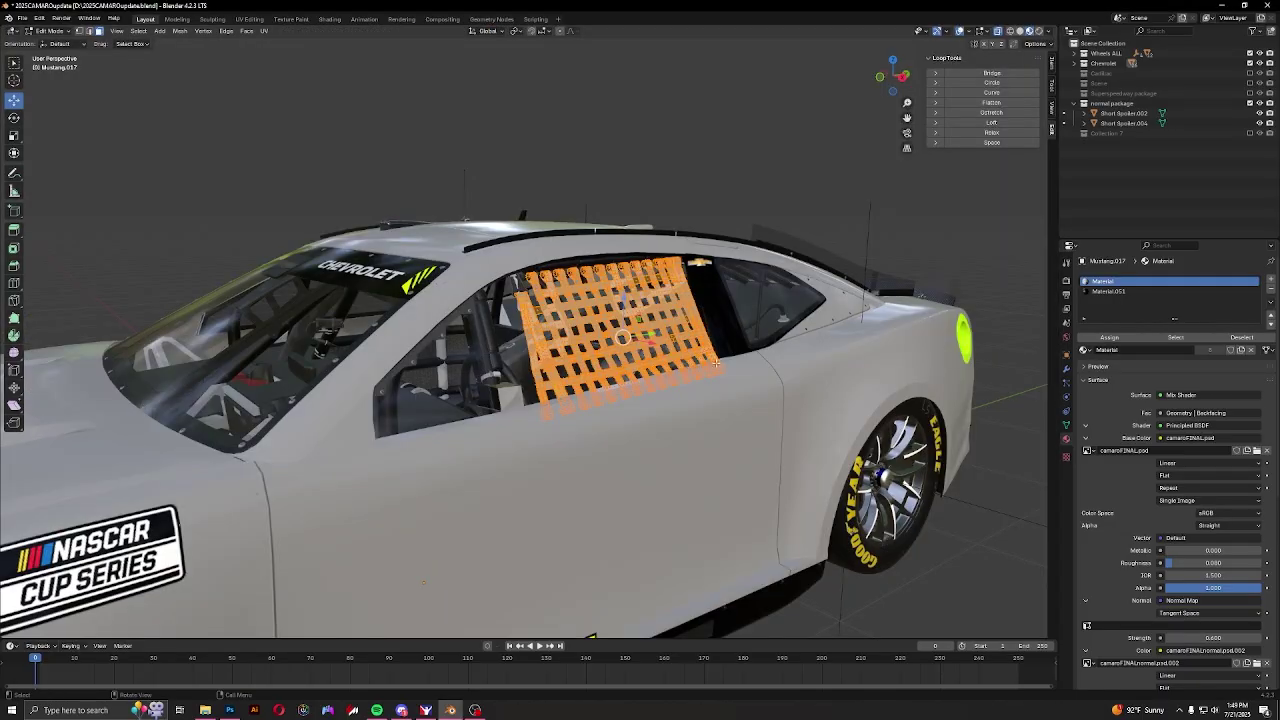
key("Tab")
scroll(712, 368, "down", 4)
middle_click_drag(709, 371, 671, 460)
left_click(547, 587)
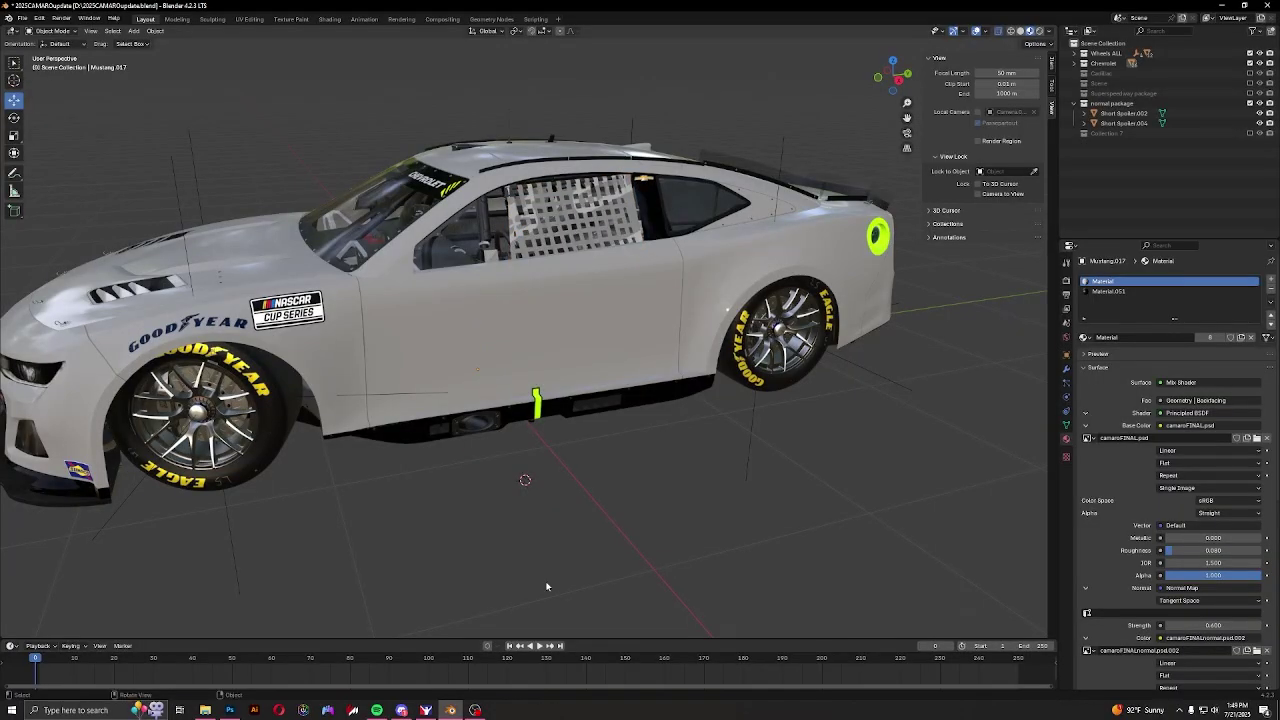
Switch to Photoshop and open windownet.png and windownet1.png from the Desktop
left_click(230, 710)
left_click(20, 6)
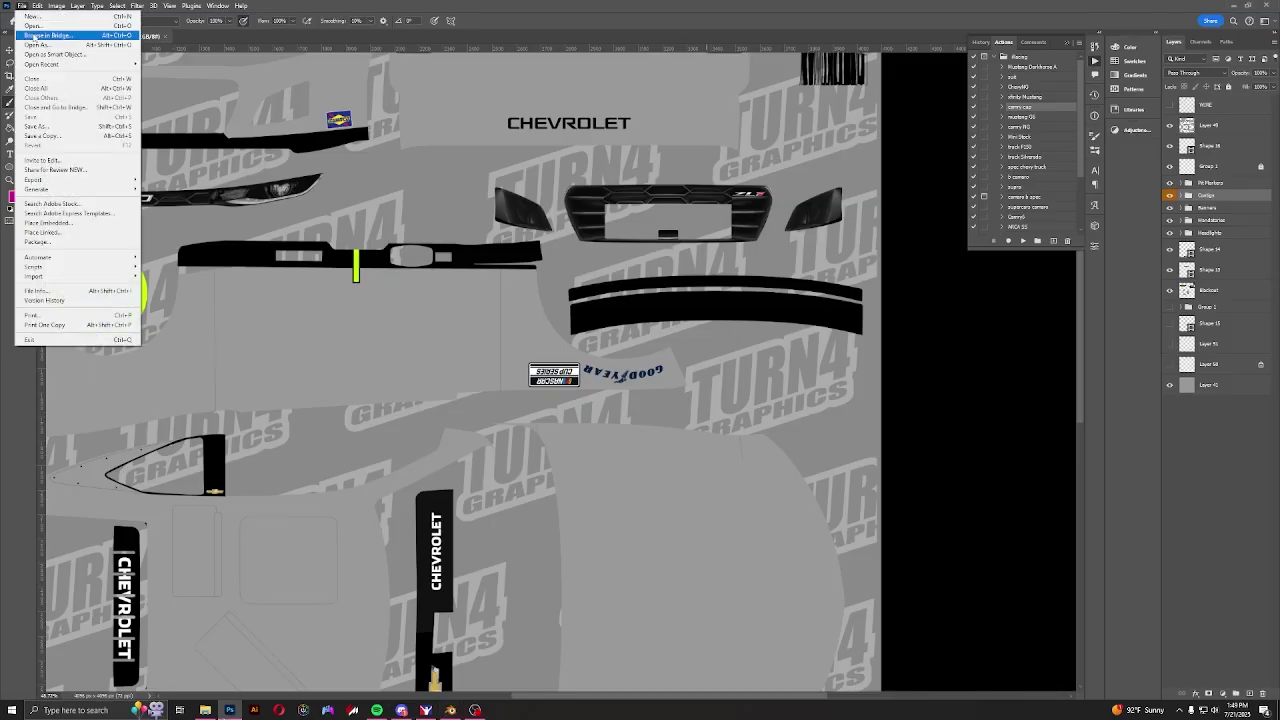
left_click(40, 32)
left_click(537, 237)
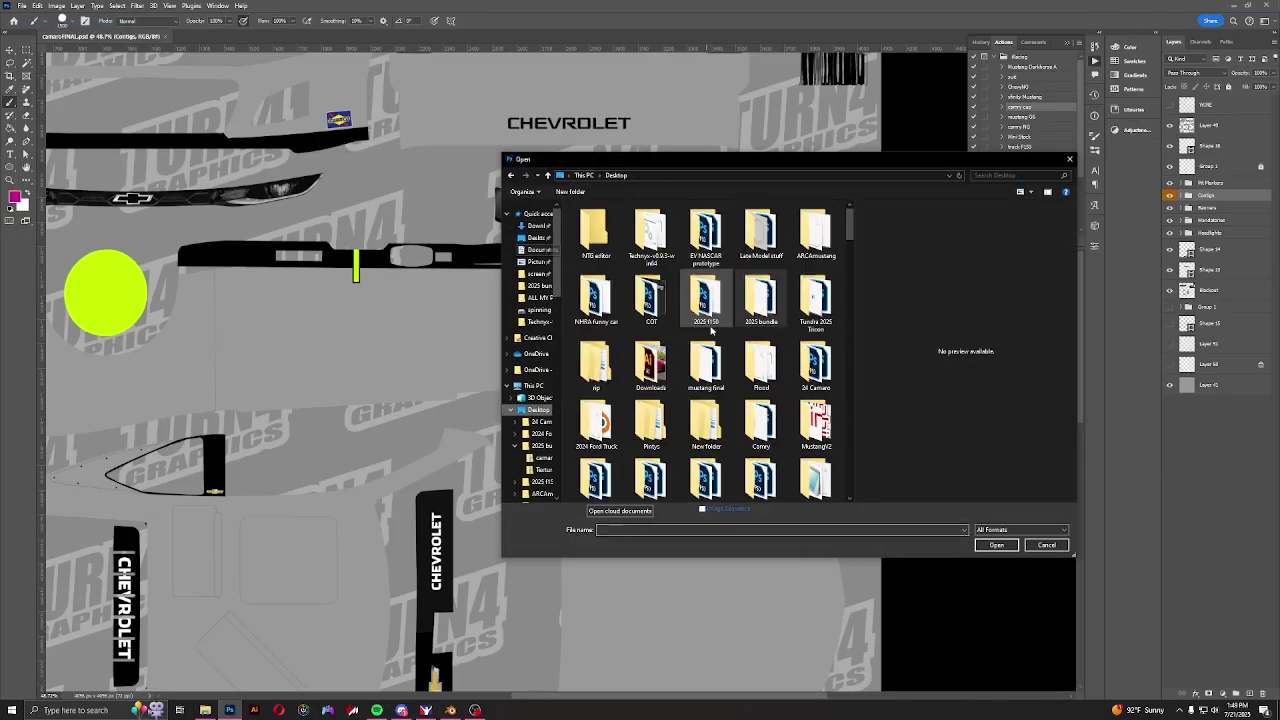
scroll(700, 380, "down", 3)
left_click(651, 418)
left_click(602, 420, "ctrl")
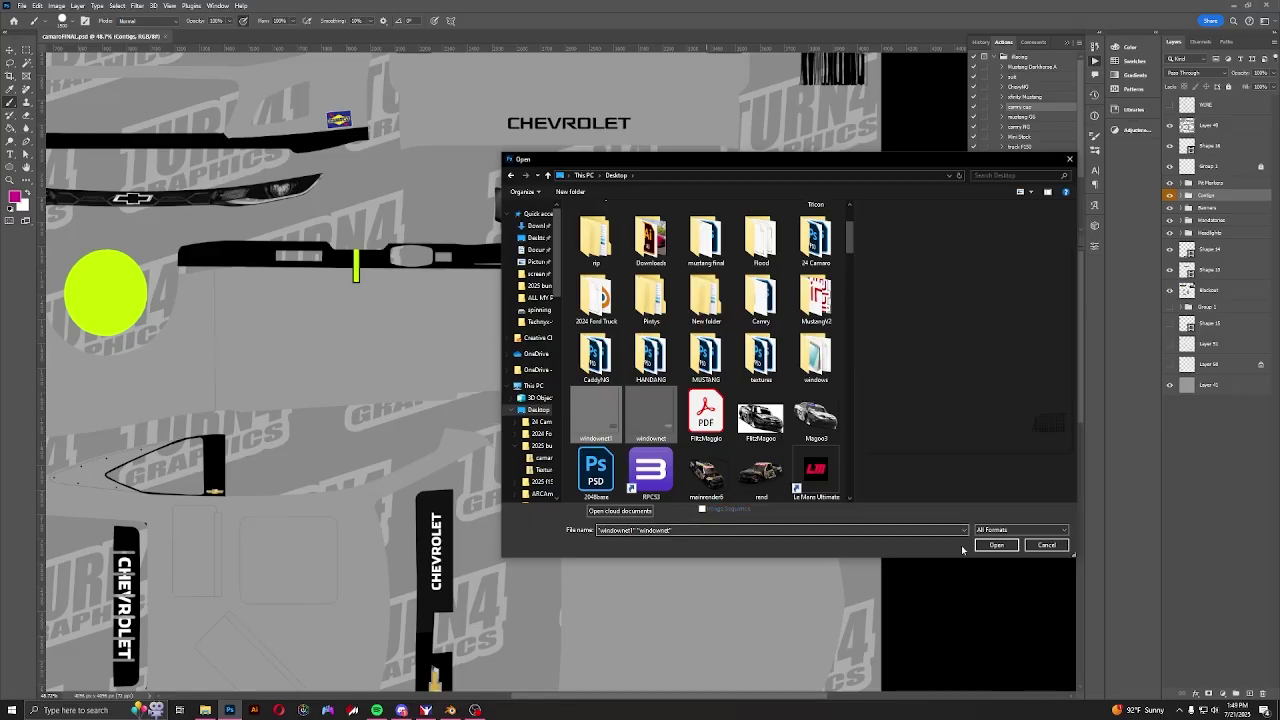
left_click(996, 545)
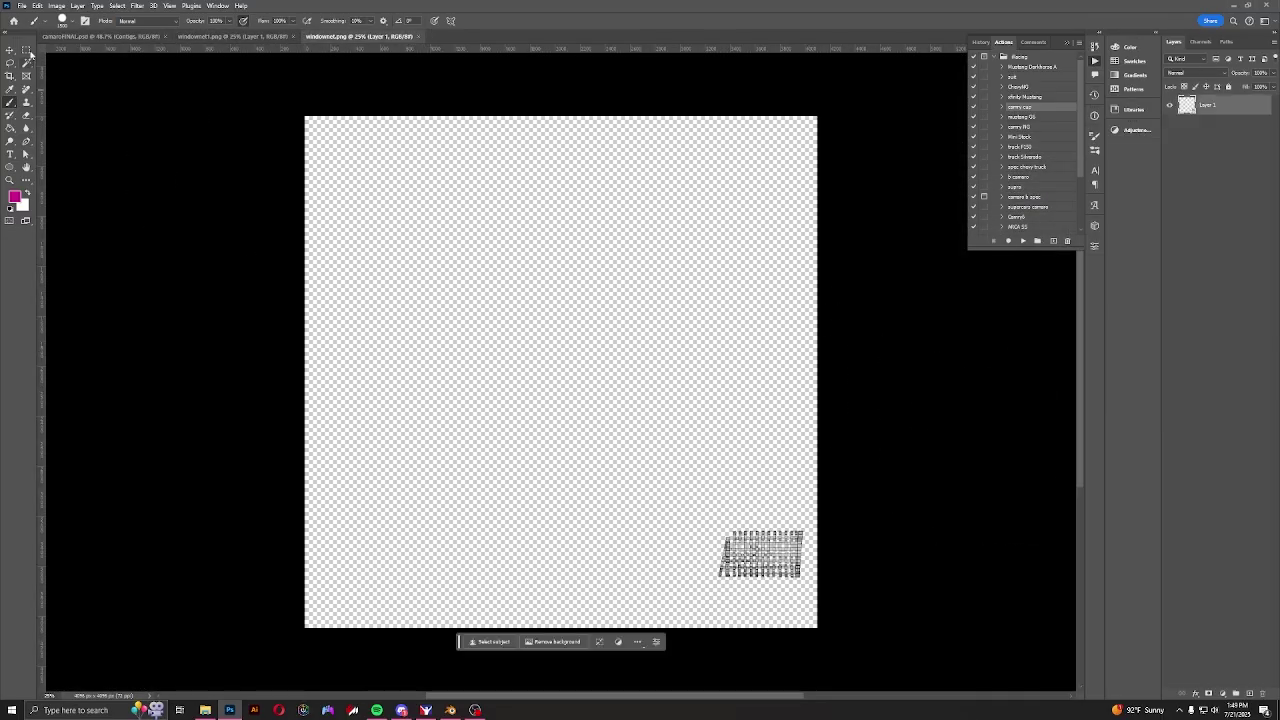
Copy the filled net layout from windownet.png into camaroFINAL.psd as a new layer directly above Layer 49
left_click(10, 49)
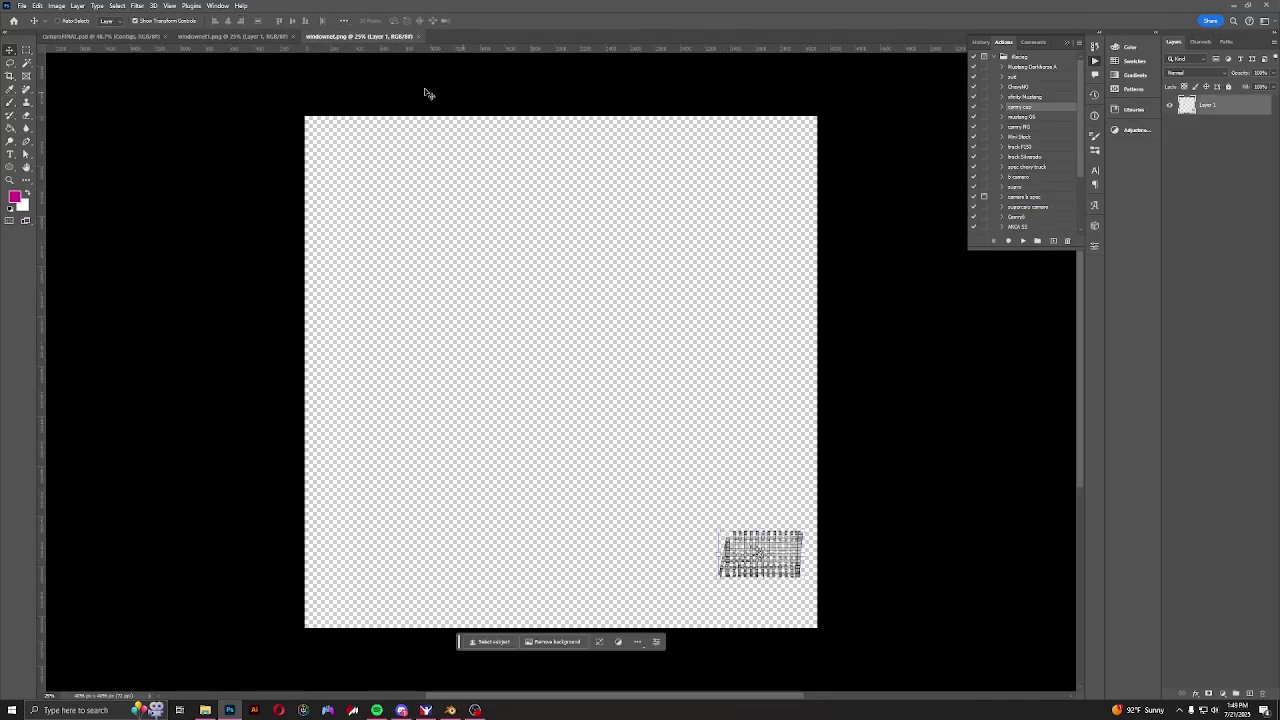
left_click(100, 36)
left_click(1215, 132)
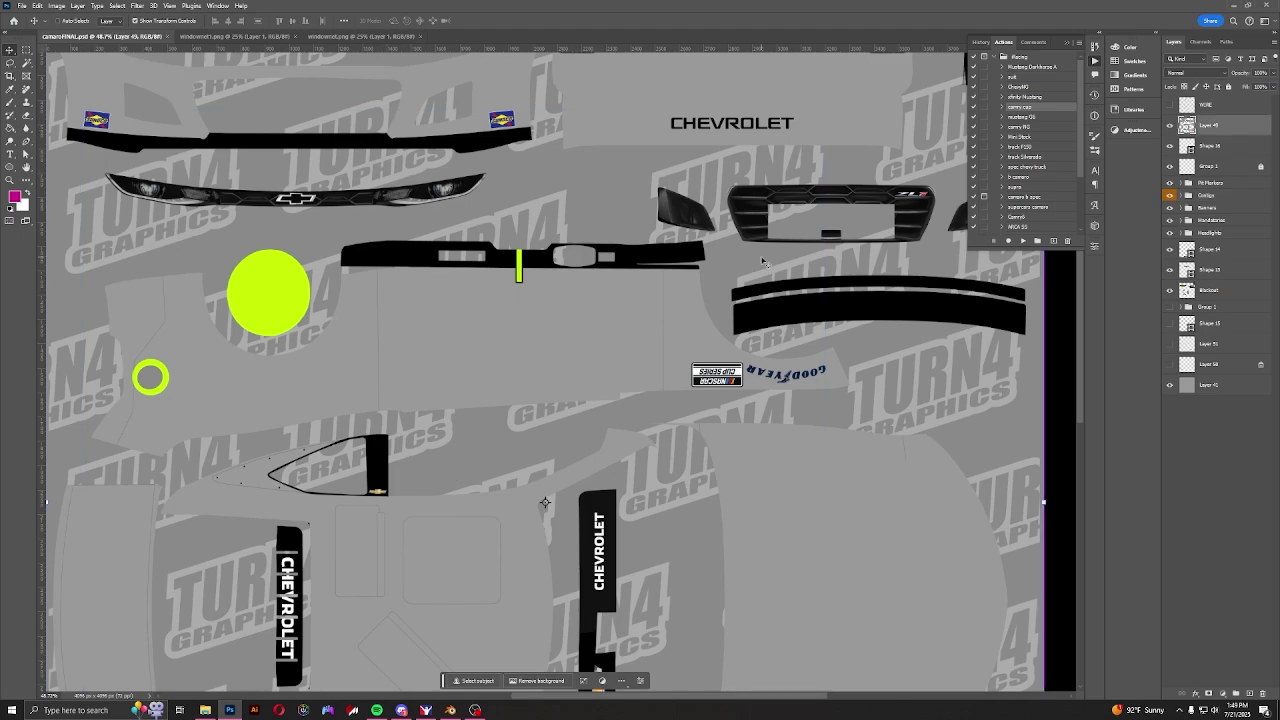
key("ctrl+v")
scroll(622, 518, "up", 7, "alt")
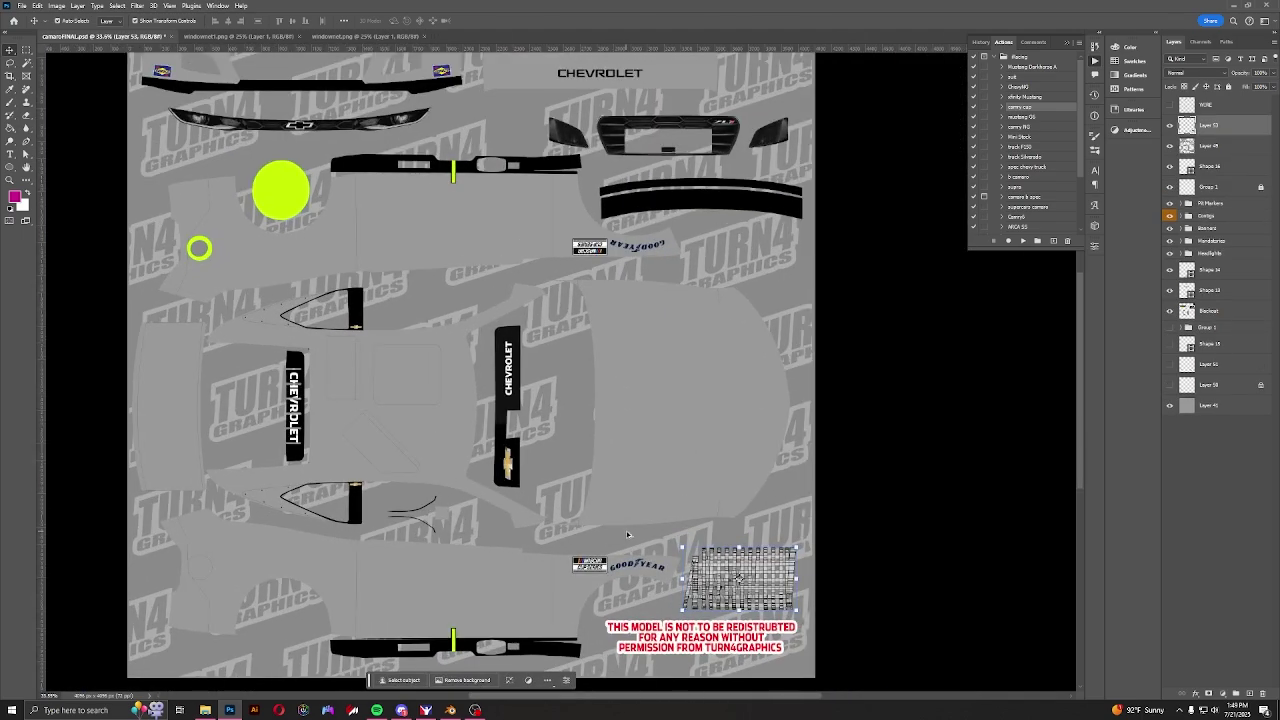
scroll(645, 539, "down", 3)
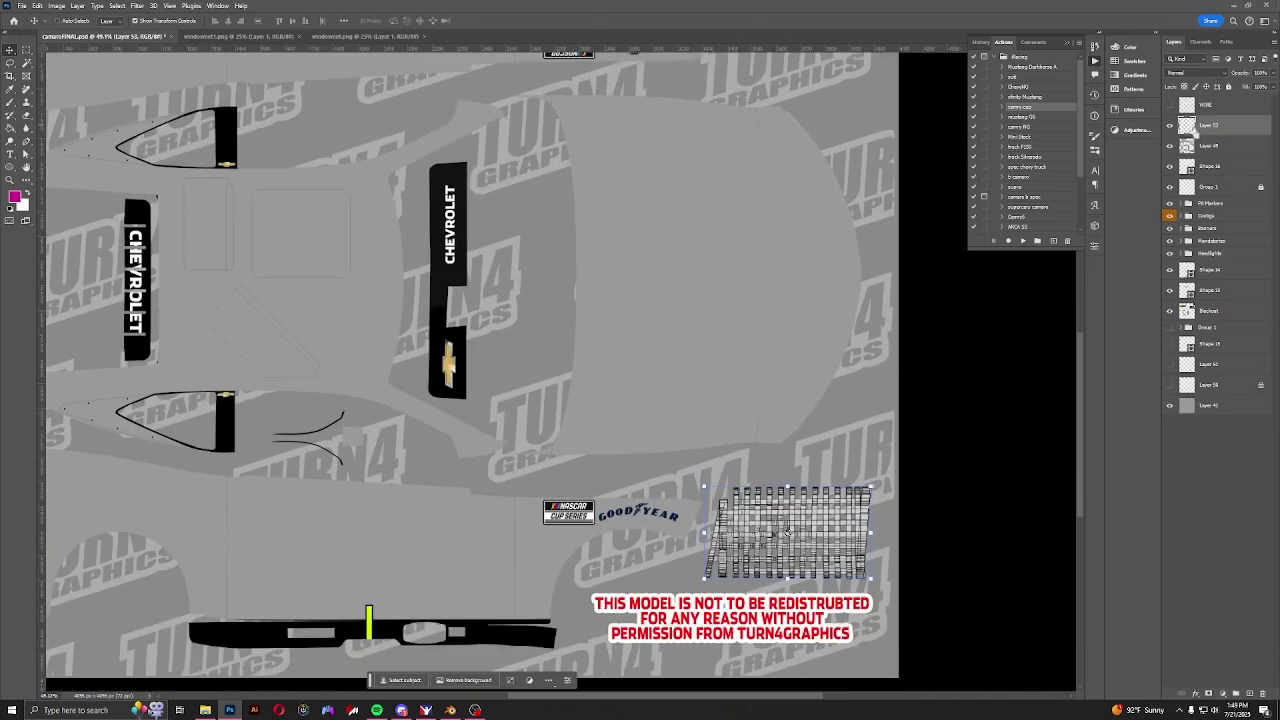
Cut the net's shape out of Layer 49 using the pasted layout's outline as the selection, and delete the pasted layer
left_click(1187, 125, "ctrl")
left_click(1170, 125)
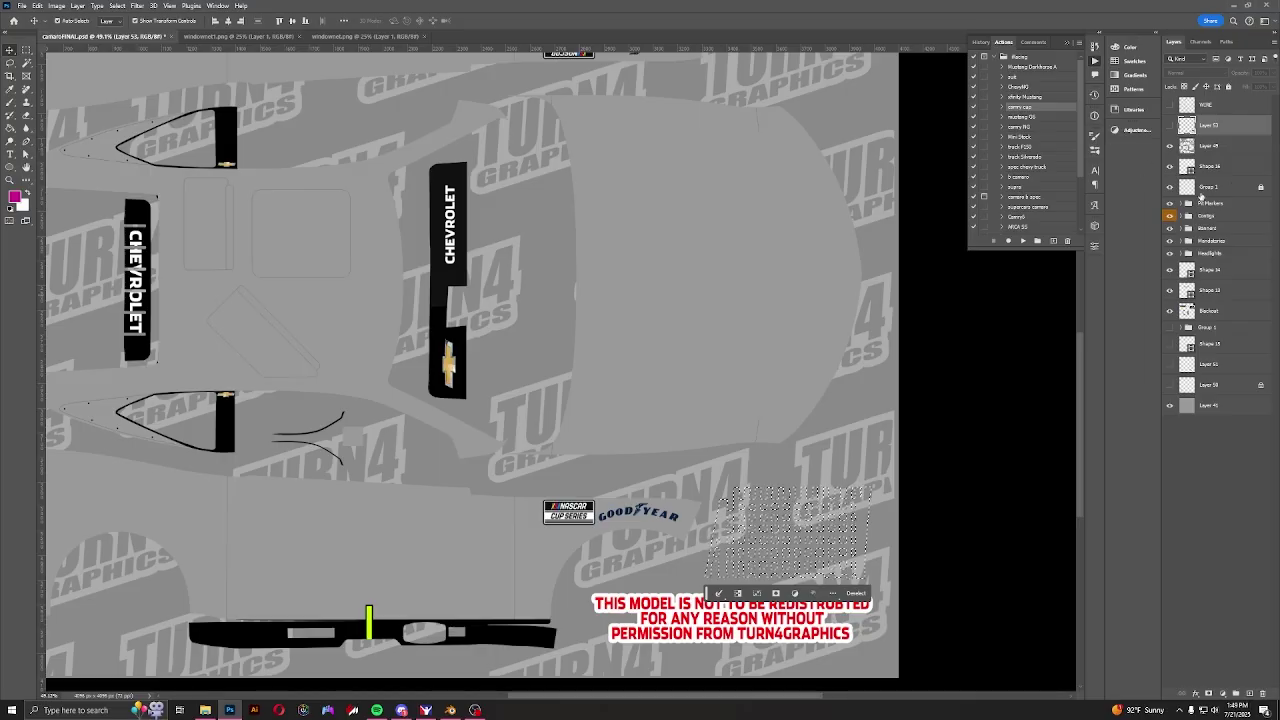
left_click(1208, 145)
key("ctrl+d")
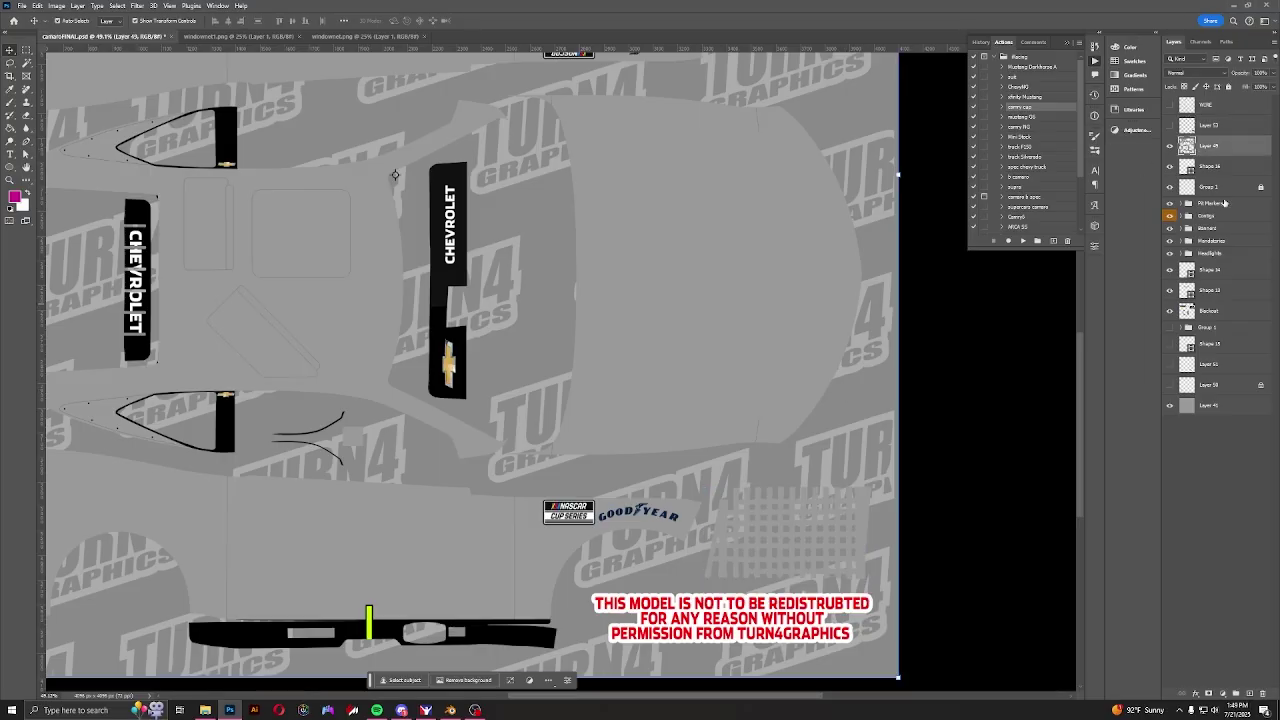
left_click(1232, 131)
Copy the windownet1.png wireframe into camaroFINAL.psd above Layer 49, then show the WIRE layer at 100% opacity
left_click(245, 37)
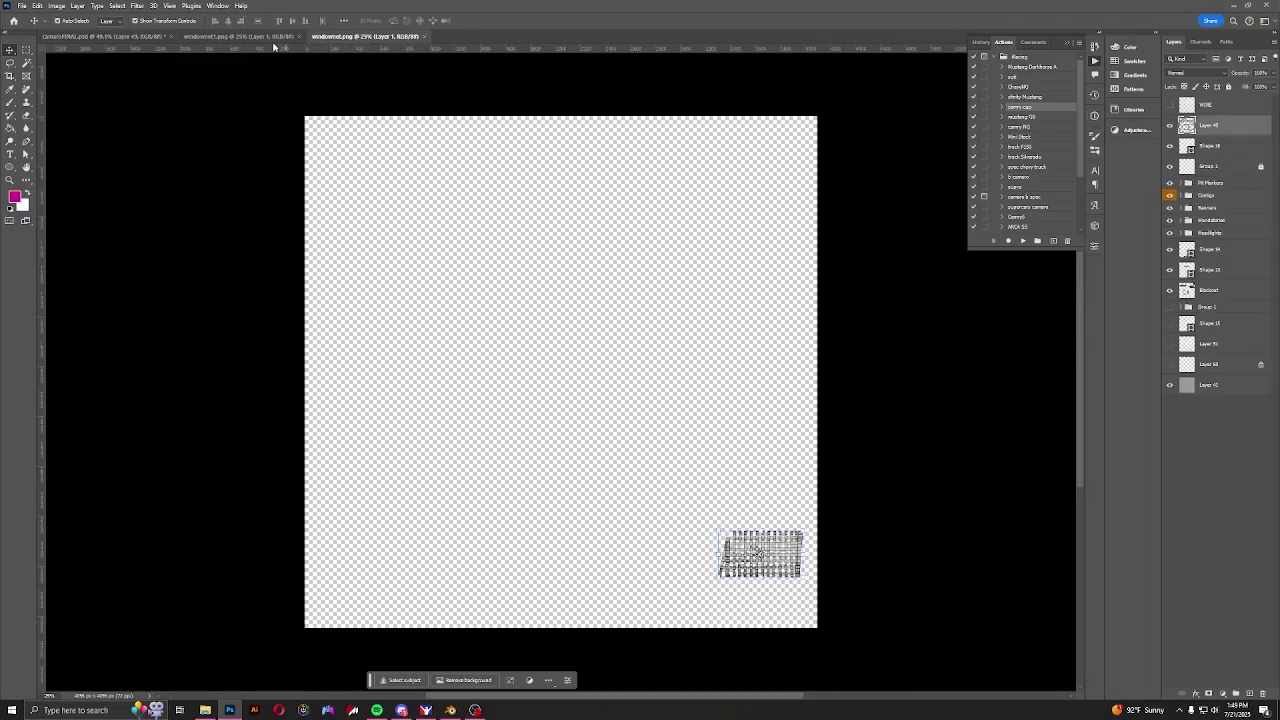
left_click(105, 36)
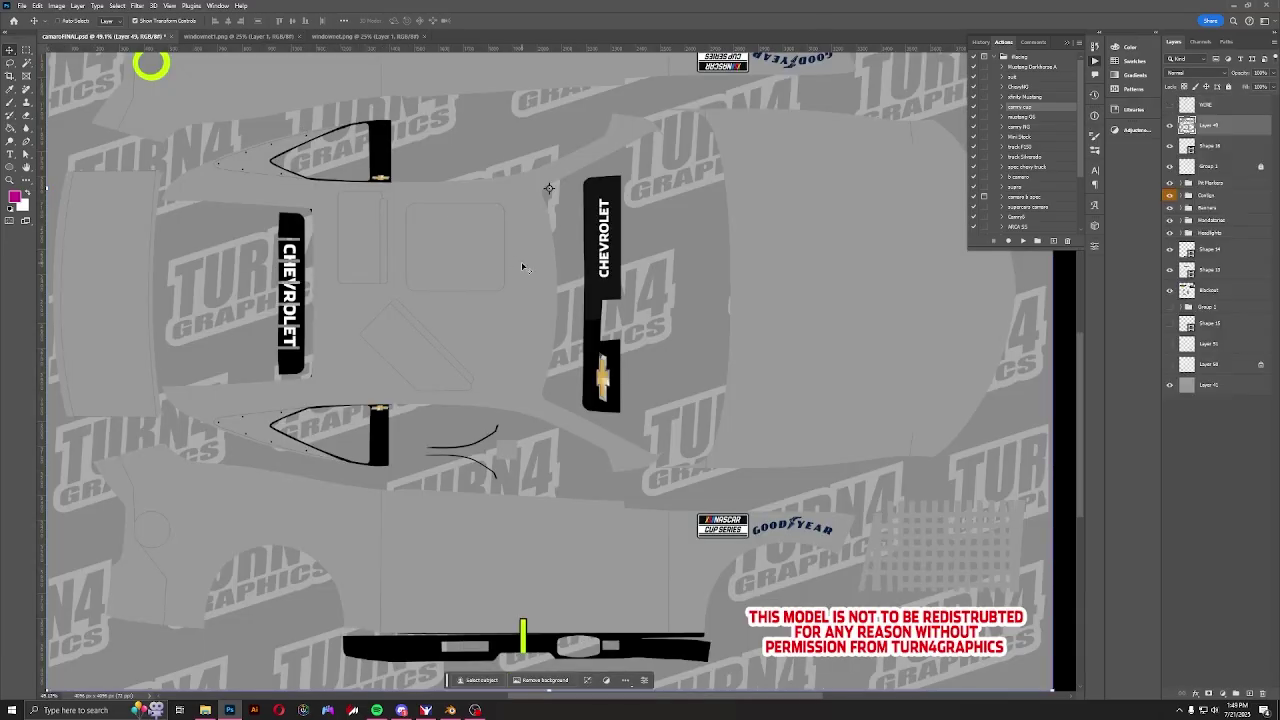
key("ctrl+v")
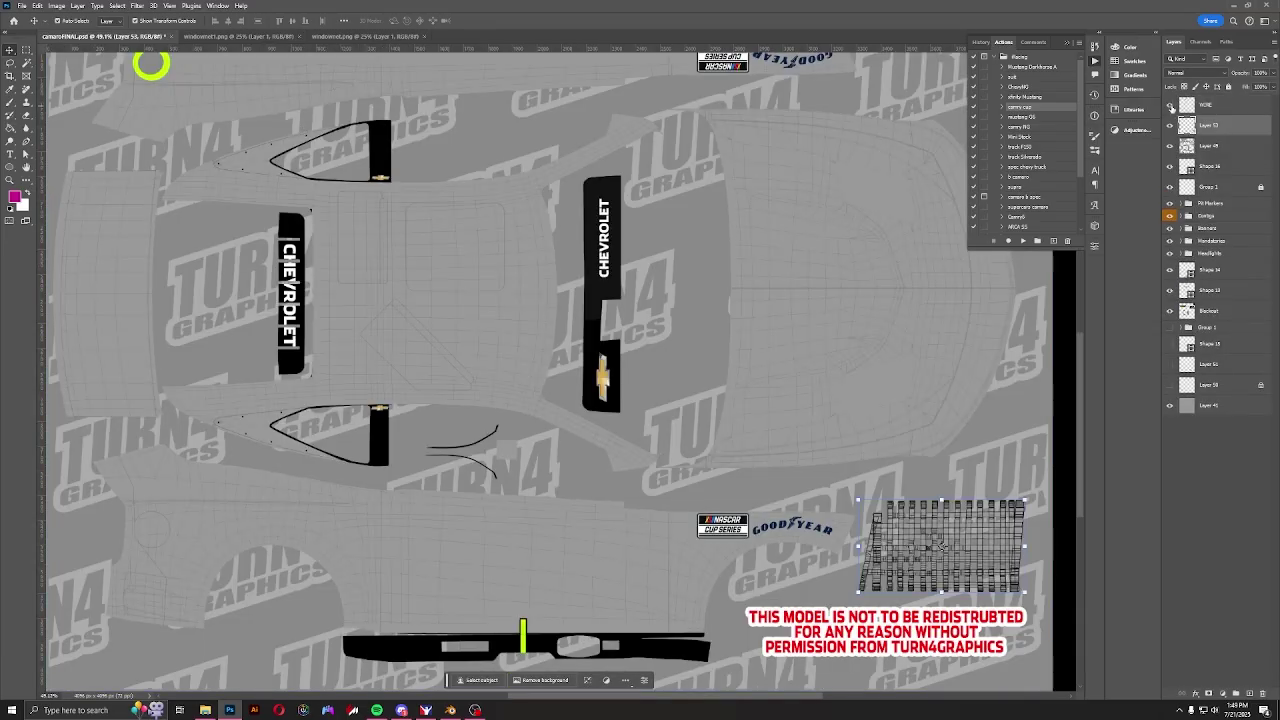
left_click(1226, 109)
left_click(1273, 74)
left_click(1238, 90)
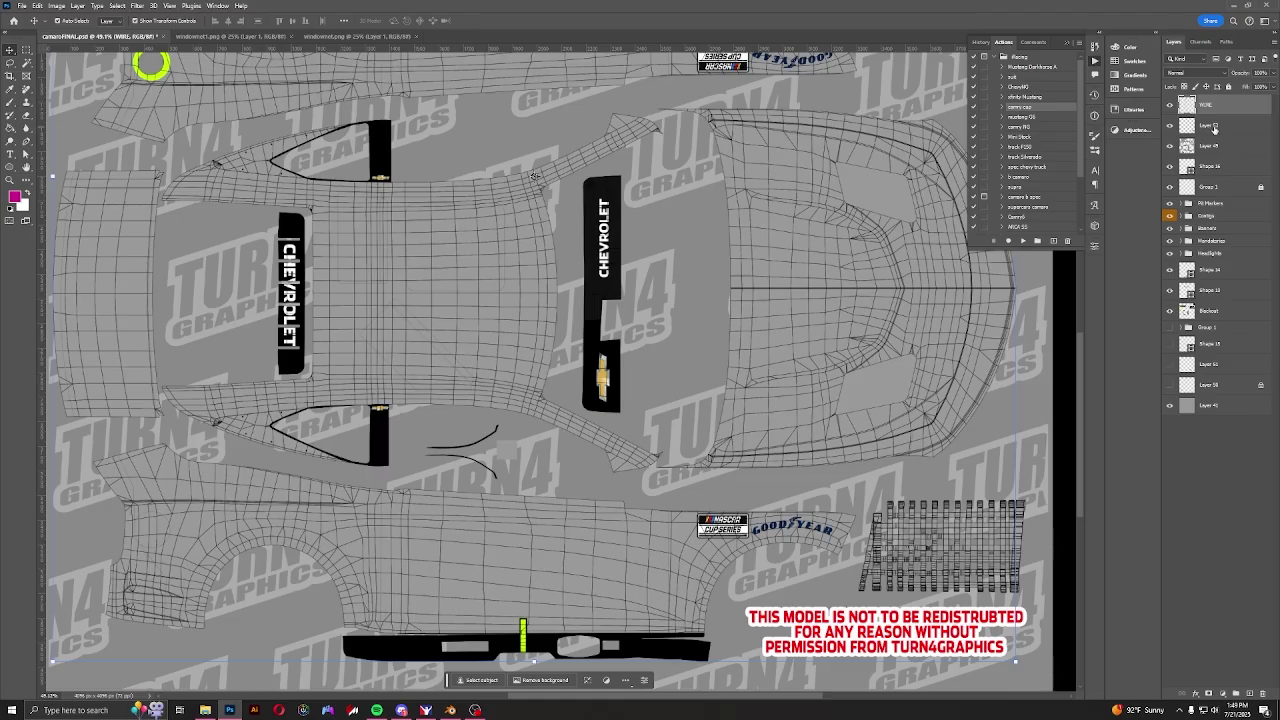
Move the pasted net wireframe above the WIRE layer, merge it into WIRE and set the layer's opacity to 30%
left_click_drag(1215, 128, 1209, 100)
right_click(1209, 103)
left_click(1222, 409)
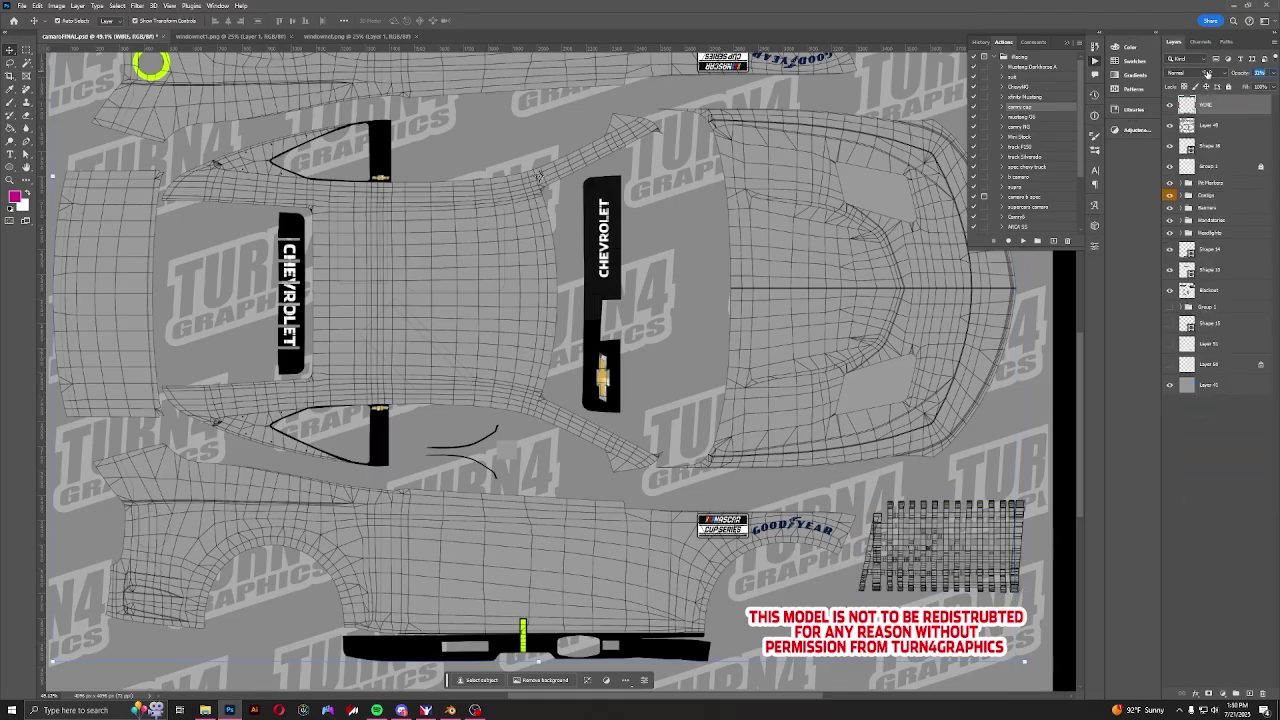
key("3")
Draw a rectangle shape about 728 by 424 px around the window net, on a new layer directly above Shape 16
left_click(1217, 128)
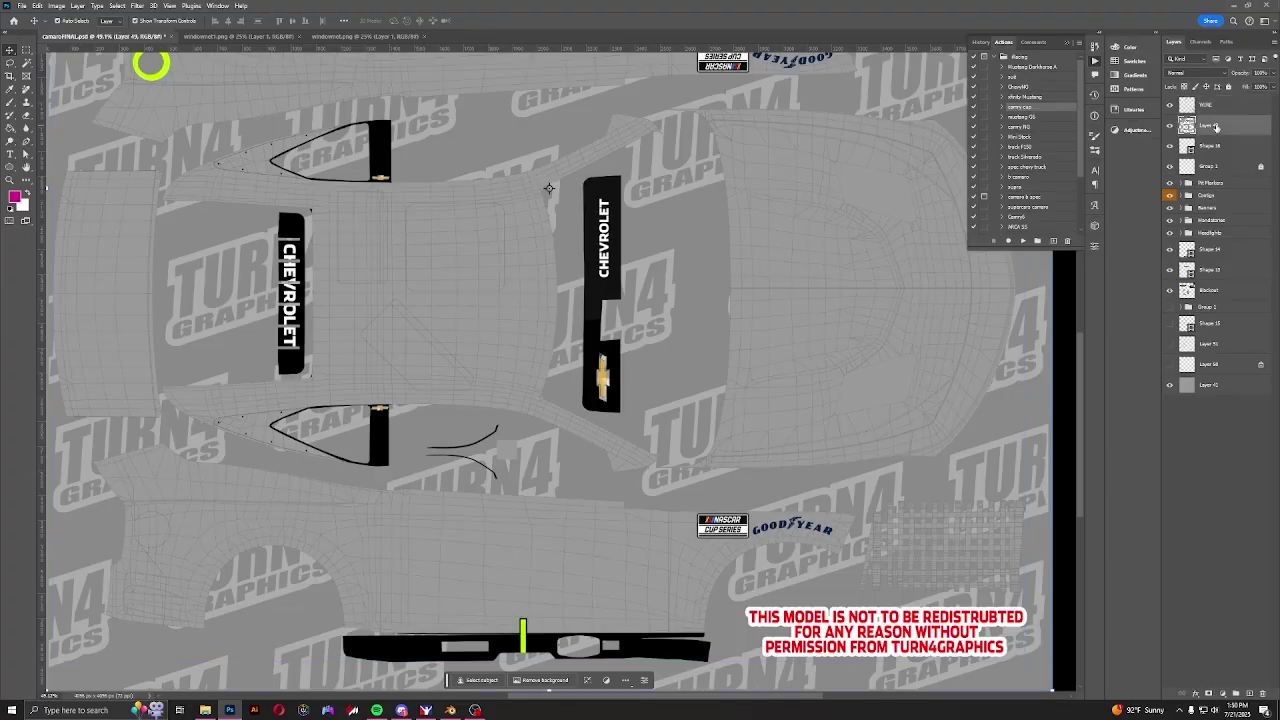
left_click(1217, 146)
scroll(840, 500, "down", 2)
scroll(942, 530, "up", 6)
scroll(958, 563, "down", 2)
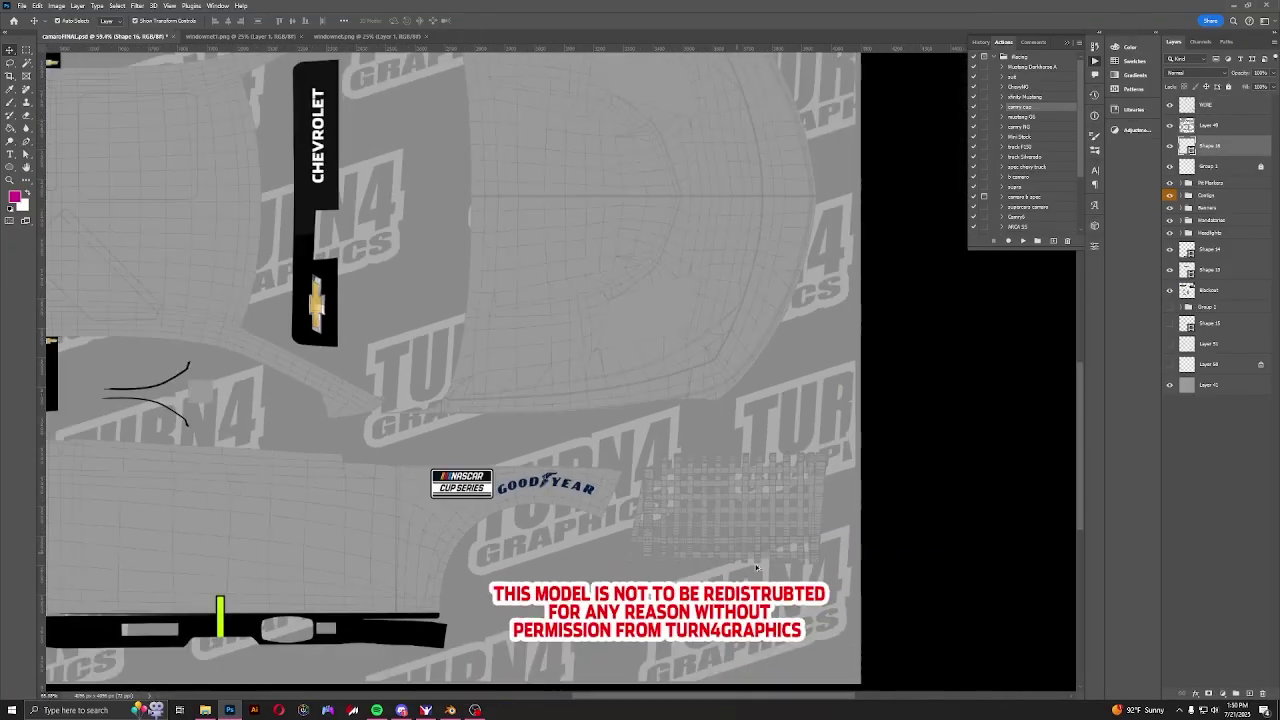
scroll(900, 568, "up", 5)
left_click(26, 50)
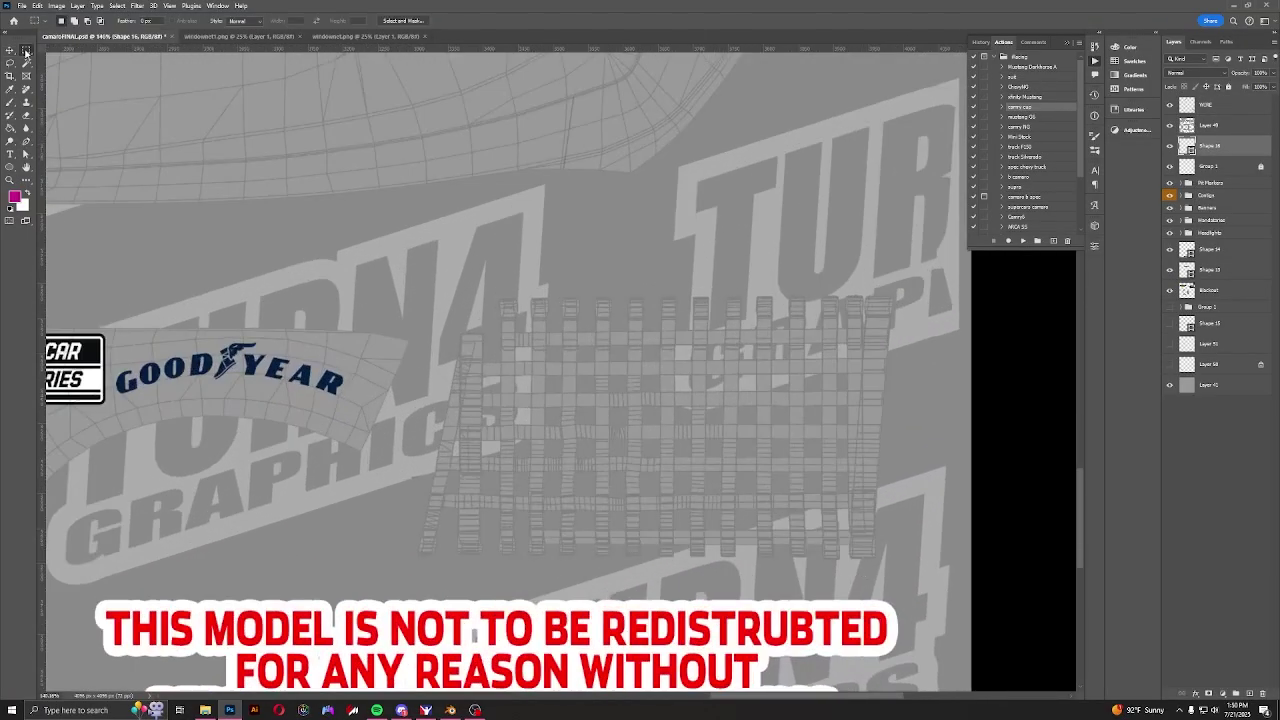
left_click(10, 167)
left_click(50, 169)
left_click_drag(412, 285, 920, 580)
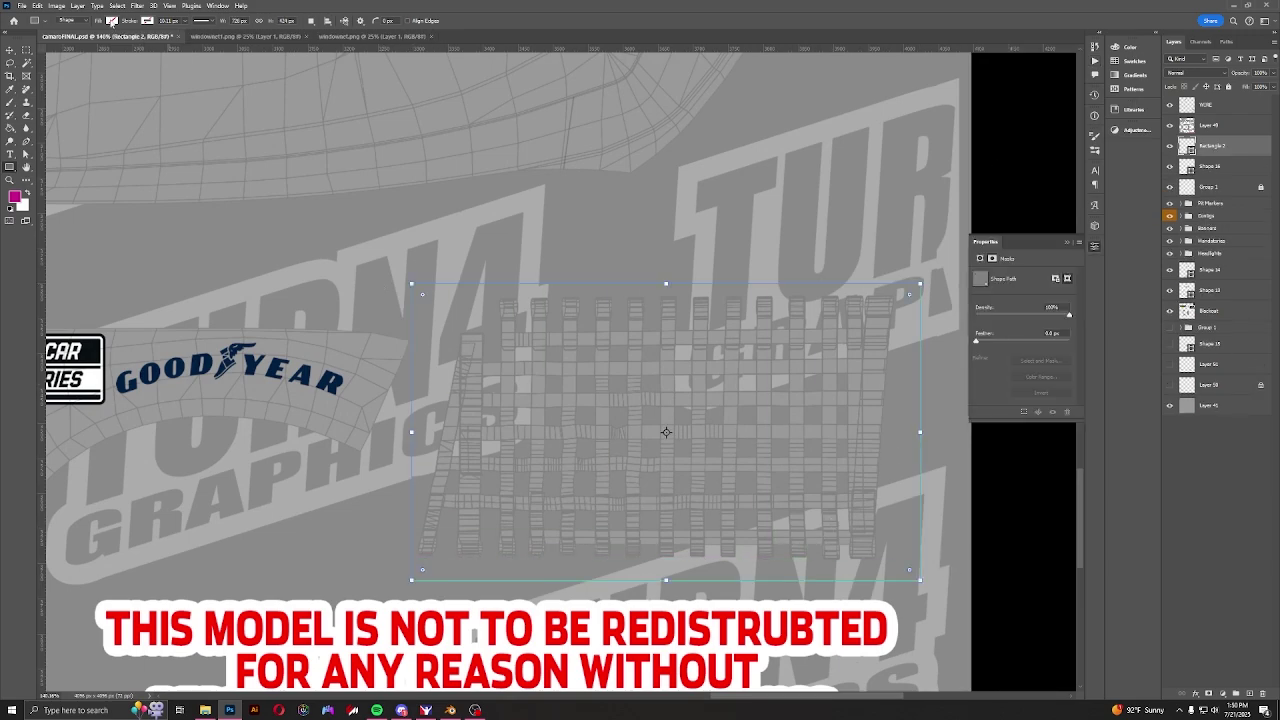
Fill the new rectangle with magenta and return to the Move tool
left_click(112, 22)
left_click(65, 74)
left_click(9, 52)
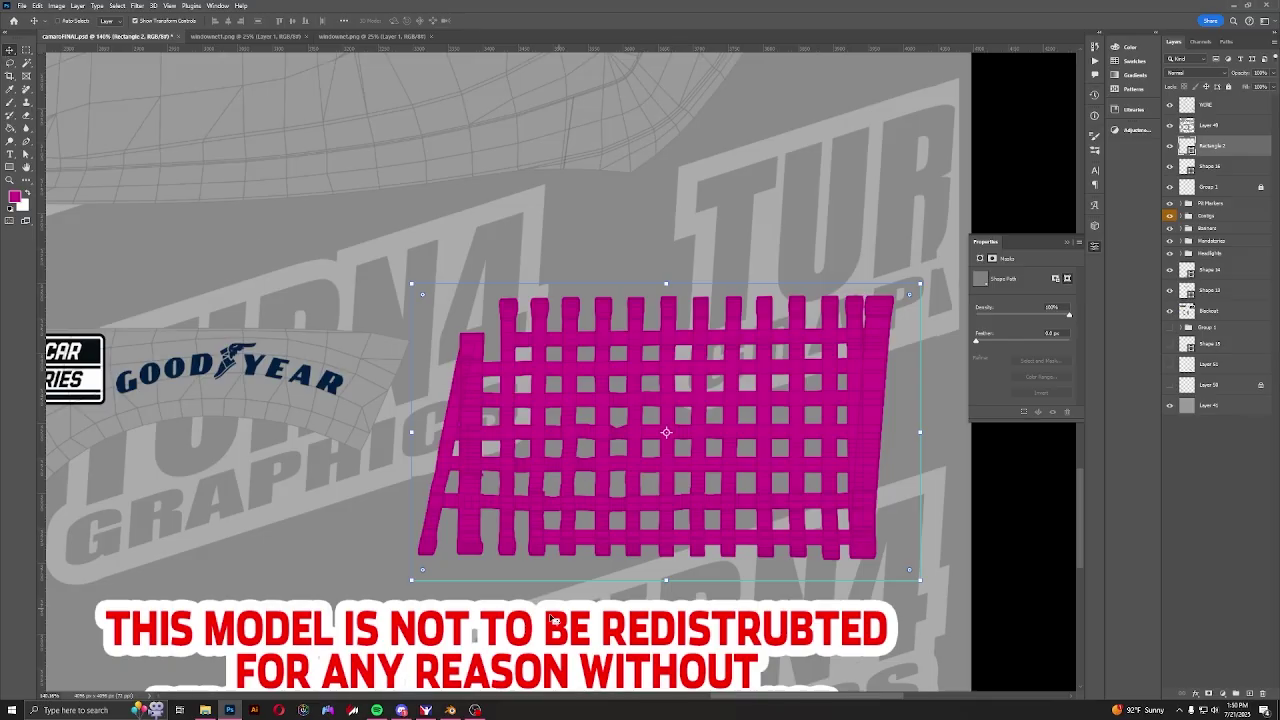
Save camaroFINAL.psd, switch to Blender and reload that file as the base color image of the car body's material
left_click(450, 710)
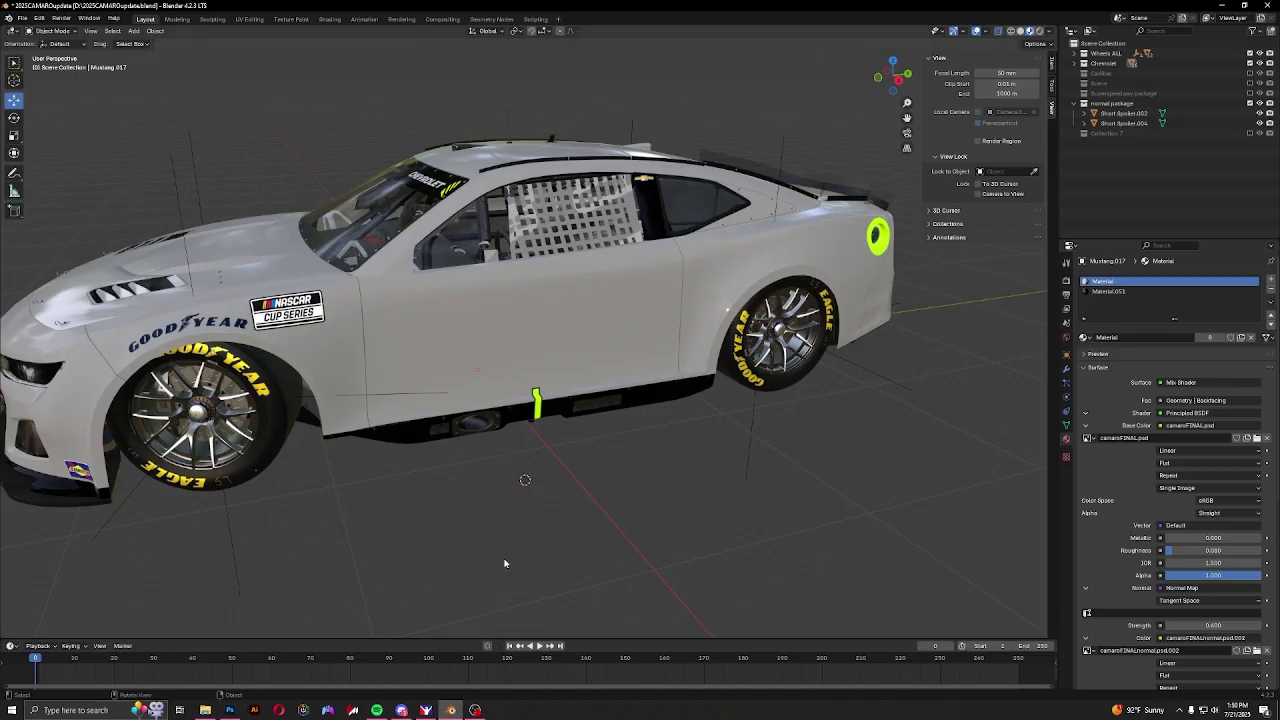
left_click(548, 231)
left_click(1258, 438)
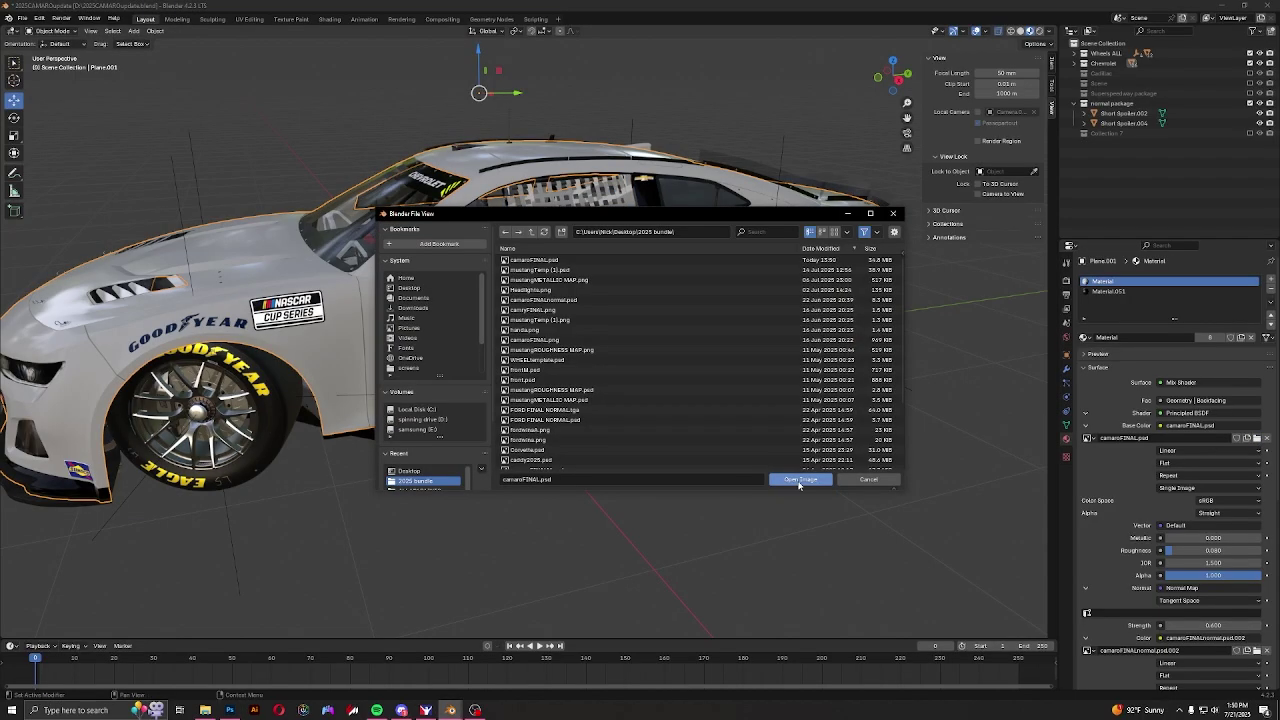
left_click(799, 483)
left_click(623, 501)
middle_click_drag(540, 514, 330, 560)
left_click(229, 710)
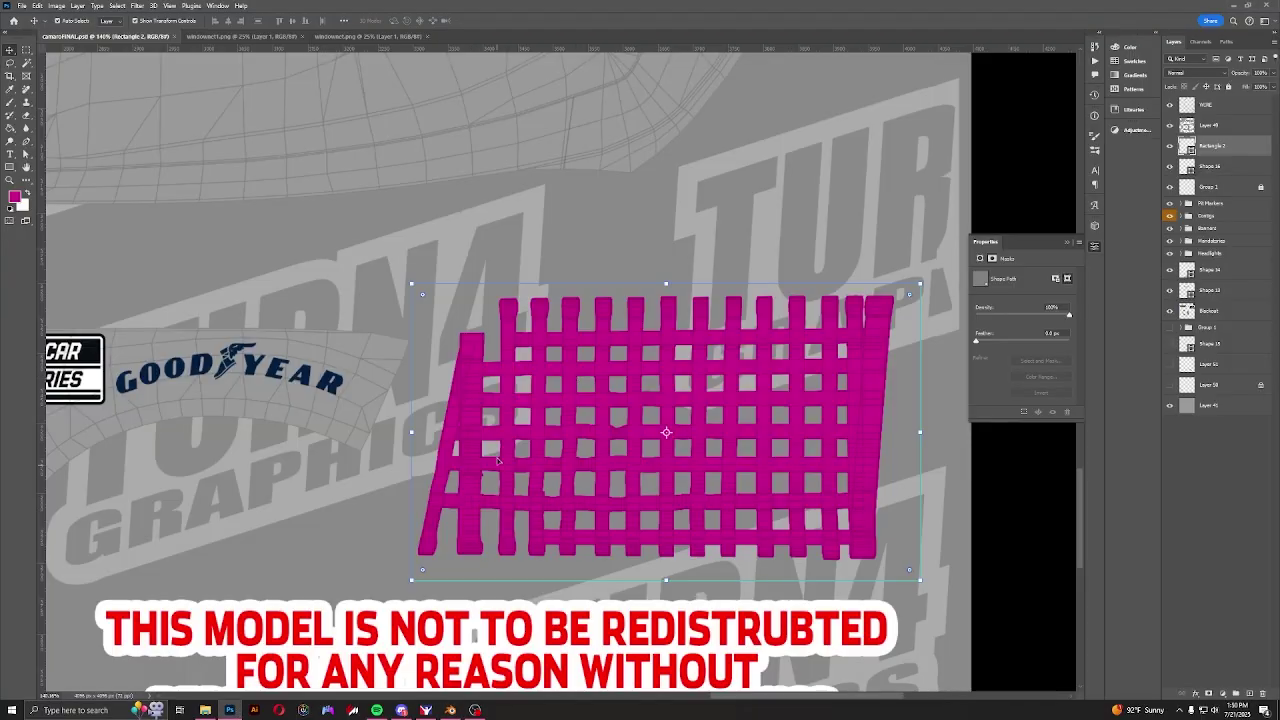
left_click(450, 710)
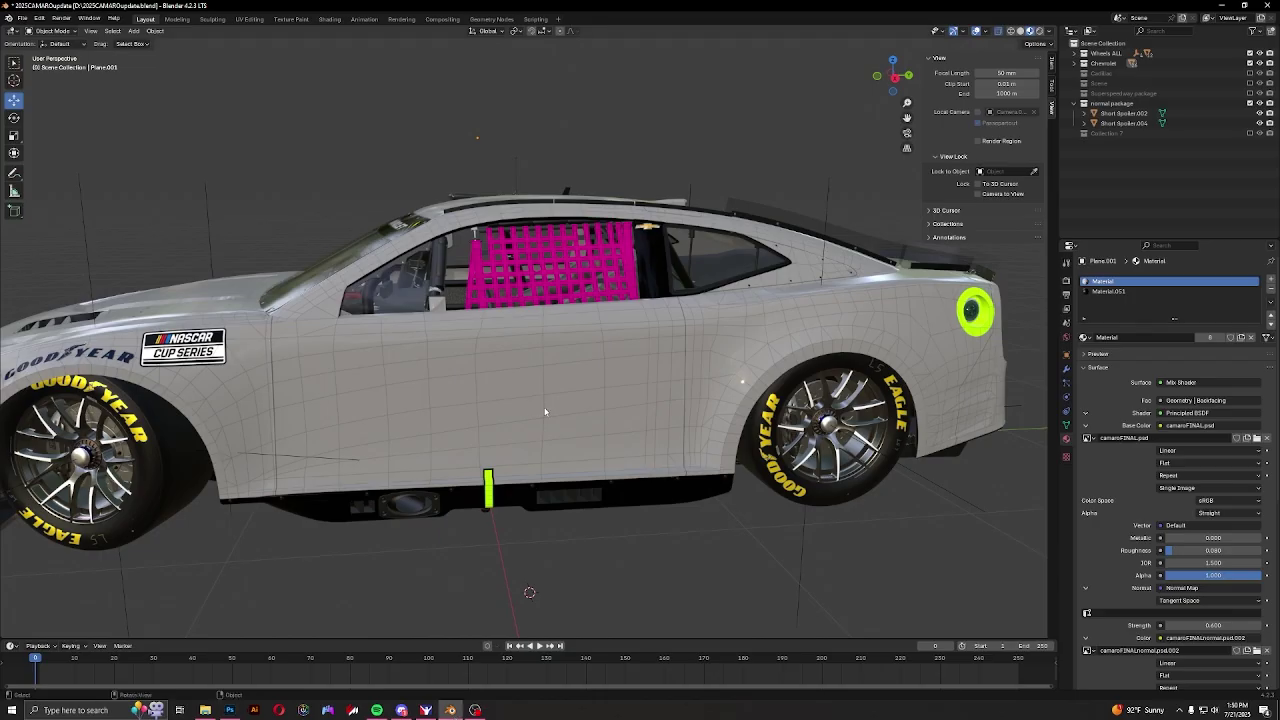
Examine the rear of the car from the back view and inspect the short spoiler's mesh in Edit Mode
middle_click_drag(560, 420, 415, 439)
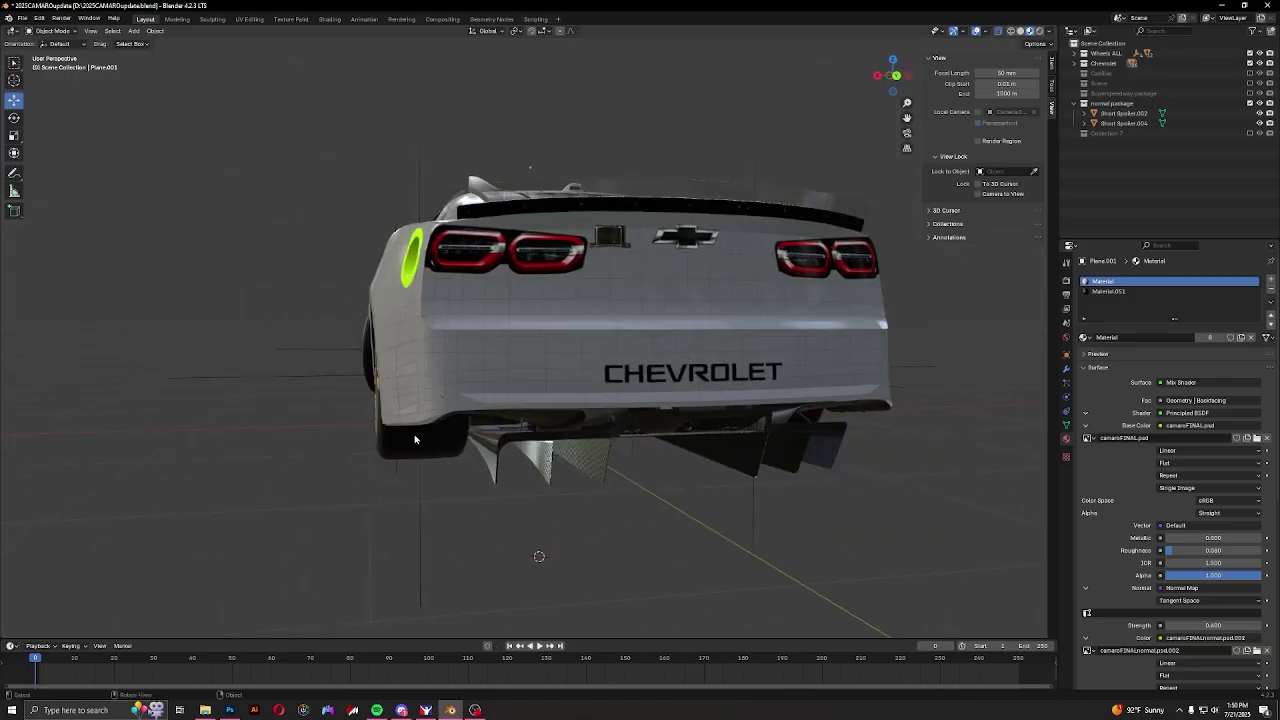
middle_click_drag(713, 168, 695, 226)
left_click(893, 78)
scroll(614, 360, "up", 3)
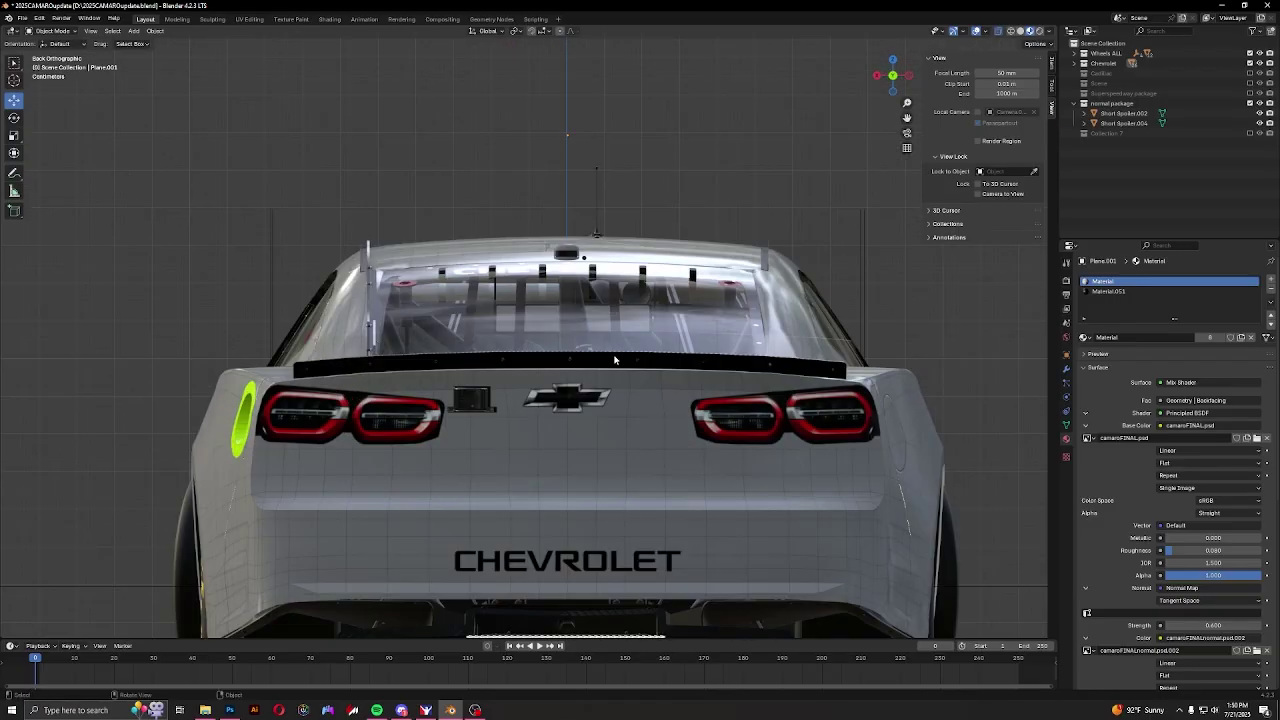
left_click(614, 360)
key("Tab")
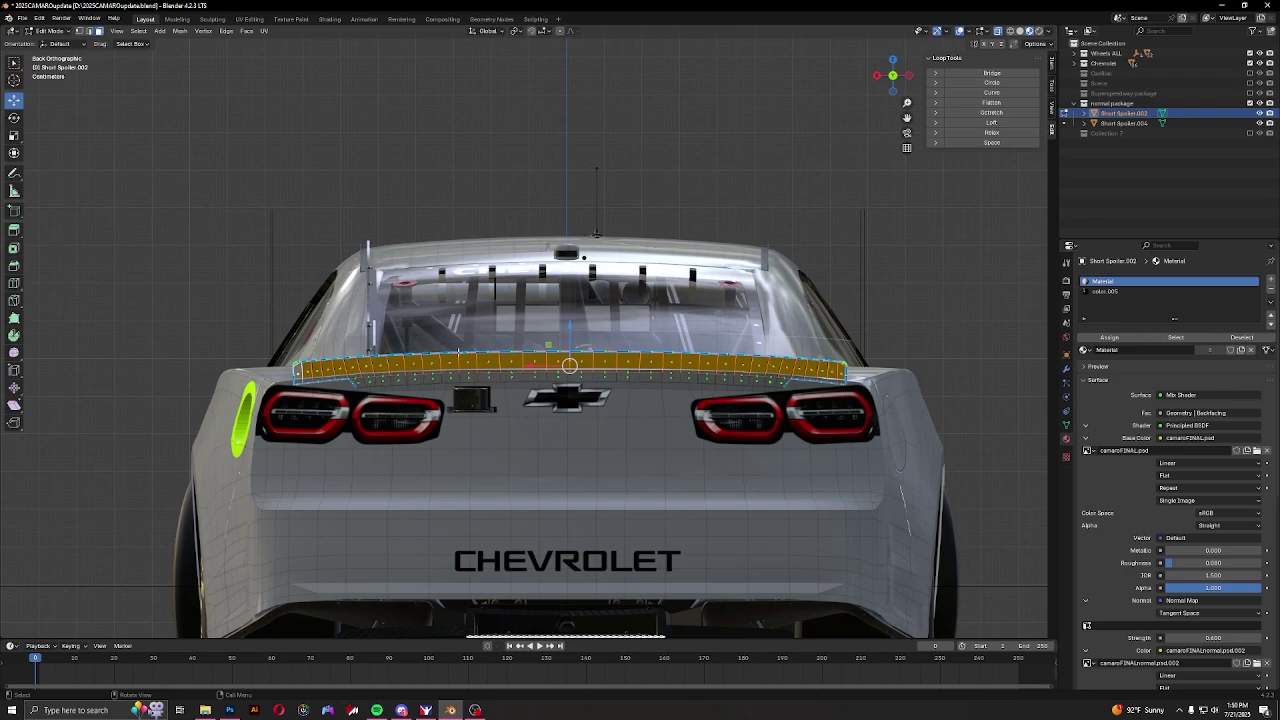
key("Tab")
Inspect the magenta window net and the updated body texture on the car from the side and front
middle_click_drag(219, 366, 400, 388)
scroll(658, 350, "down", 6)
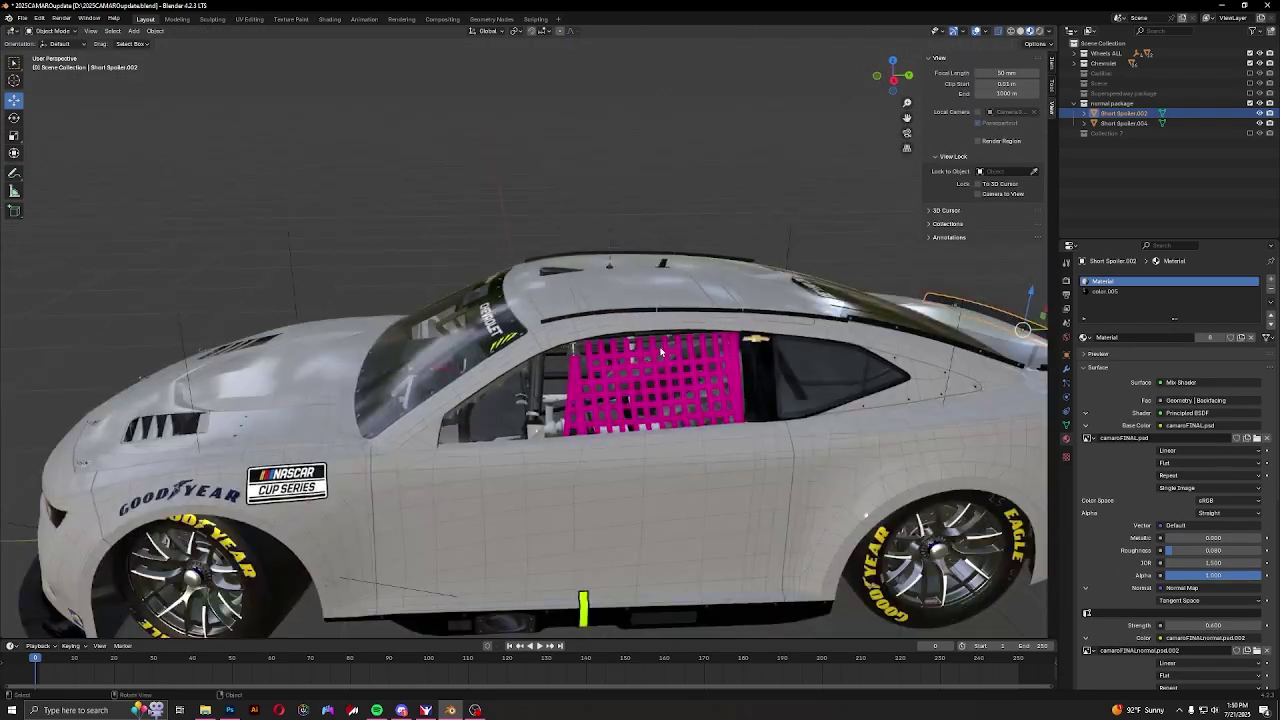
scroll(597, 346, "up", 3)
middle_click_drag(495, 353, 532, 343)
scroll(530, 345, "up", 2)
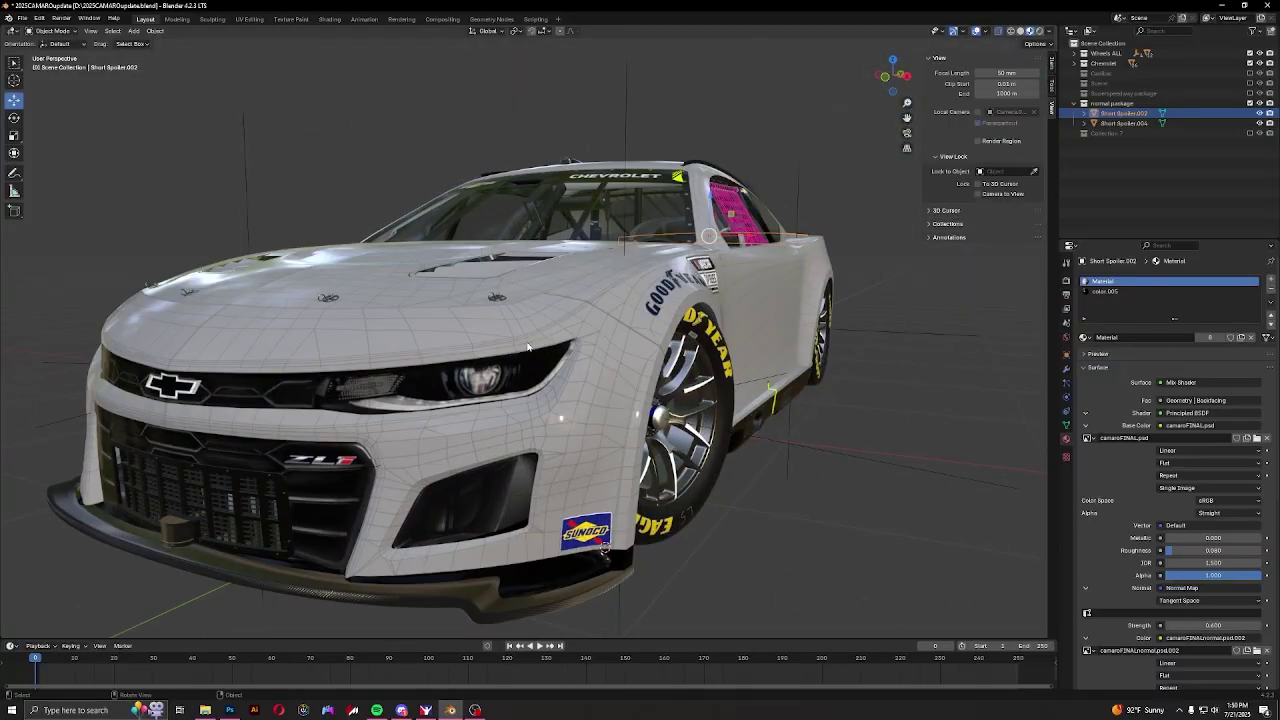
left_click(629, 394)
scroll(505, 305, "up", 2)
middle_click_drag(505, 305, 470, 278)
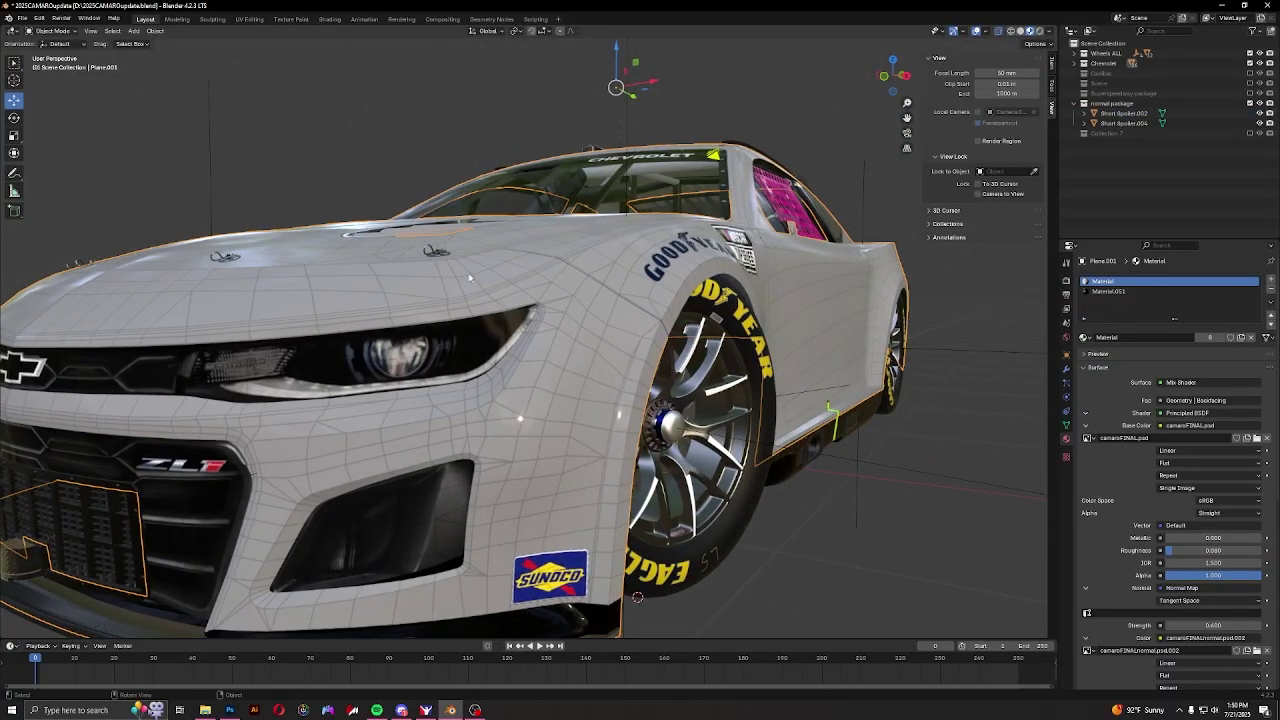
scroll(586, 339, "down", 4)
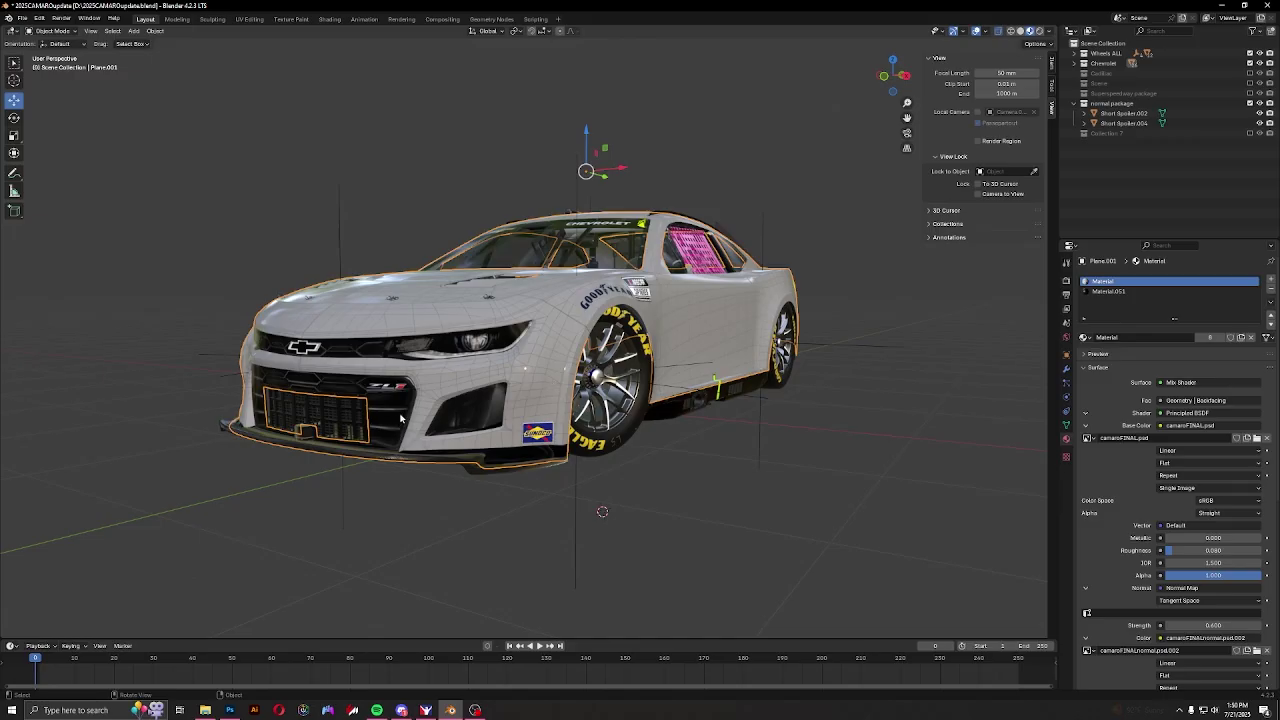
scroll(491, 398, "up", 1)
middle_click_drag(492, 396, 566, 420)
scroll(566, 420, "up", 1)
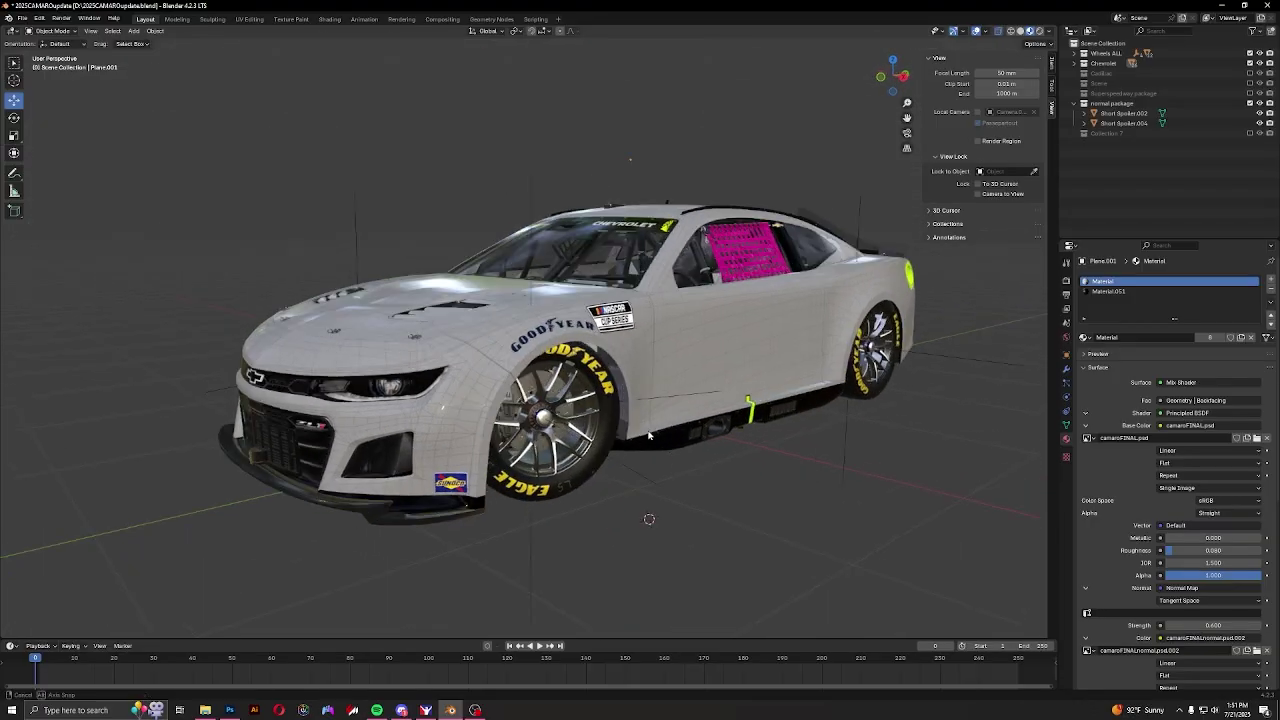
scroll(648, 436, "up", 1)
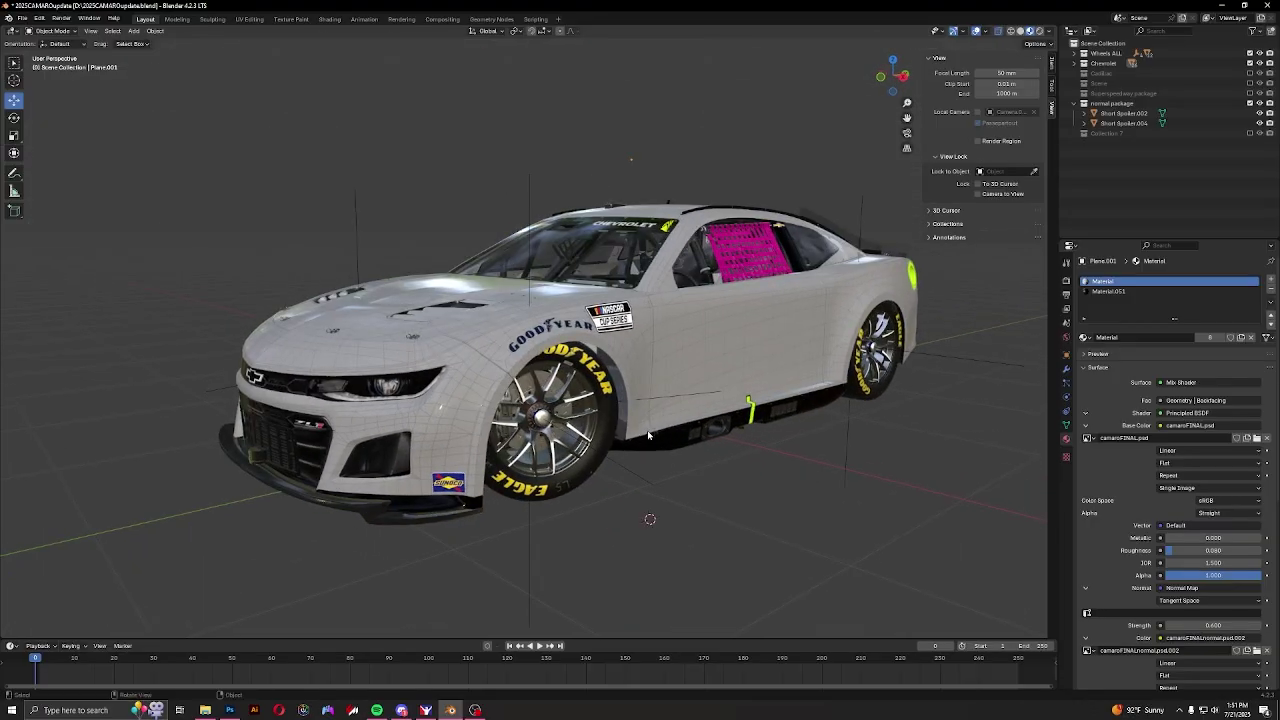